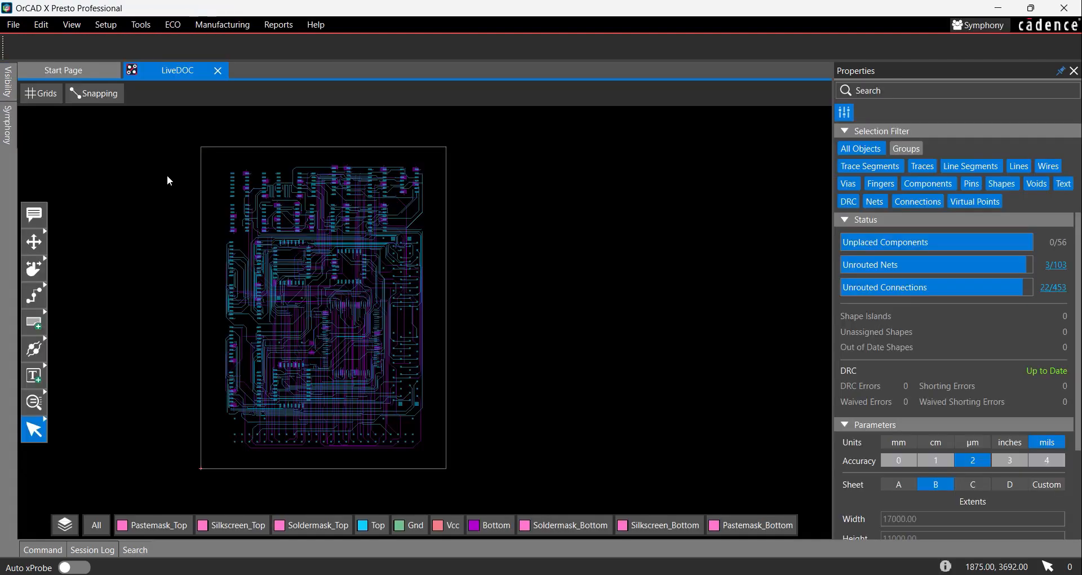
Step: Create a new LiveDoc document from a template for the board
click(222, 25)
mouse_move(270, 62)
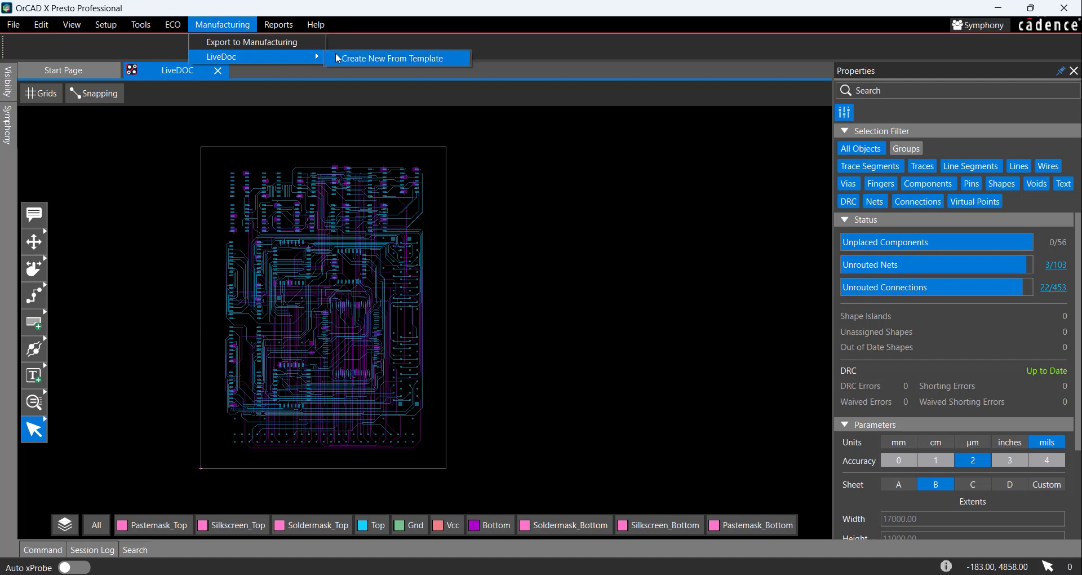
click(367, 58)
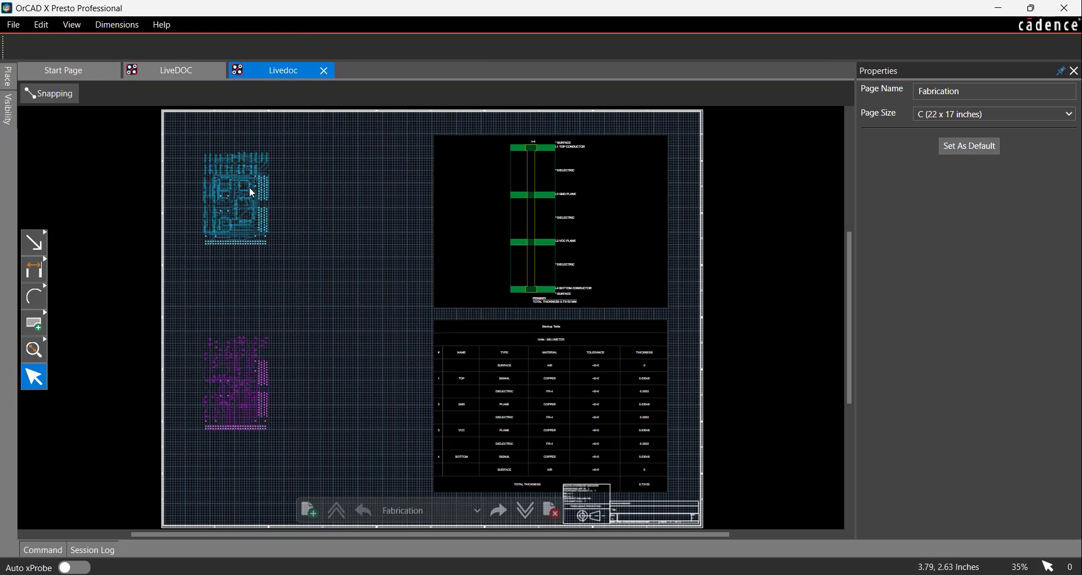
Step: Scale the TOP artwork drawing on the Fabrication page to 1.5 and make its Design_Outline geometry visible
click(237, 215)
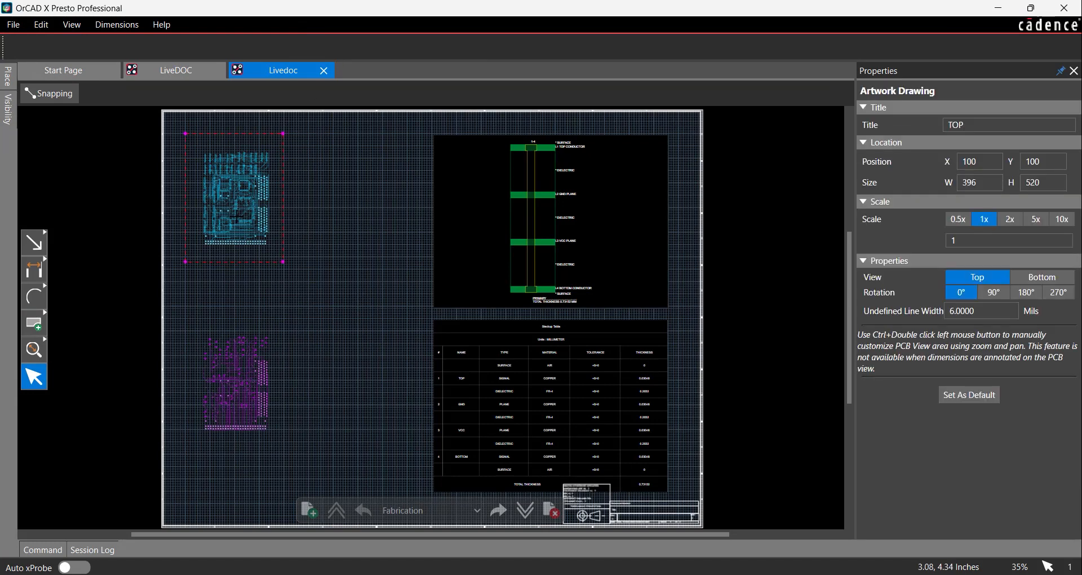
click(1003, 244)
text(.5)
key(Return)
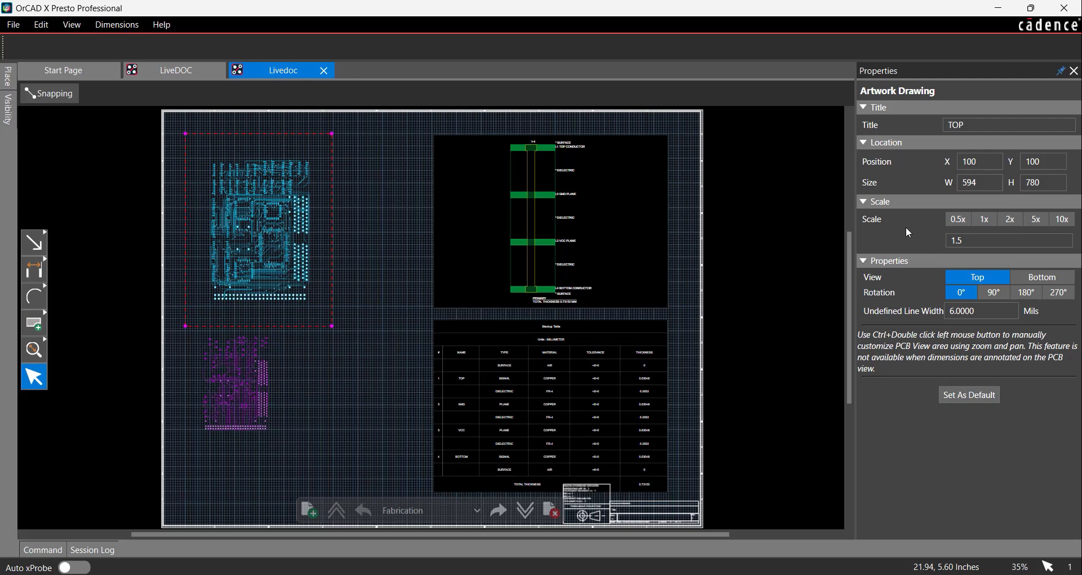
click(6, 100)
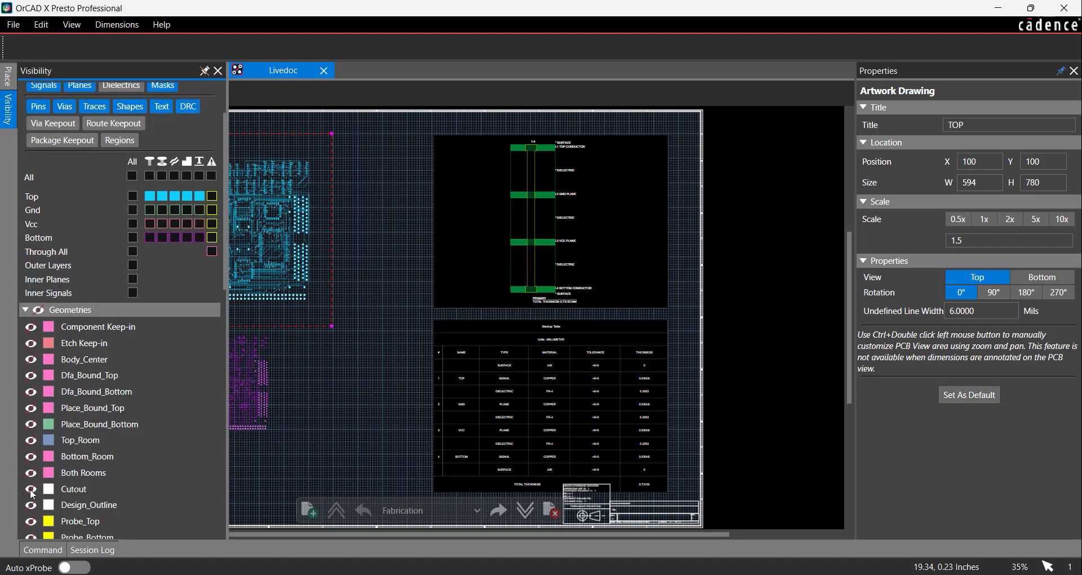
click(27, 509)
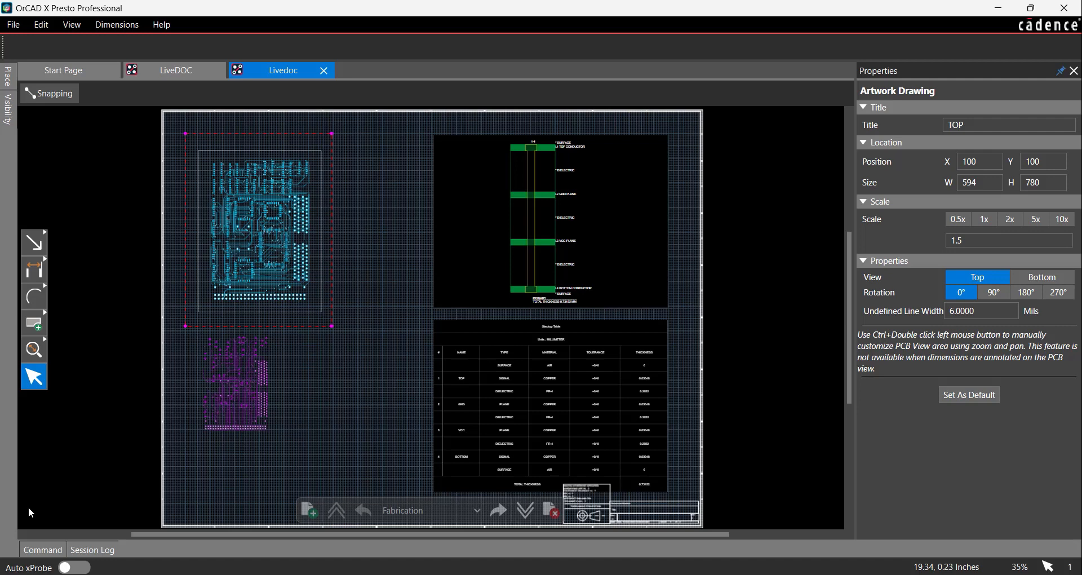
Step: Scale the BOTTOM artwork drawing to 1.5 and show its board outline
click(234, 412)
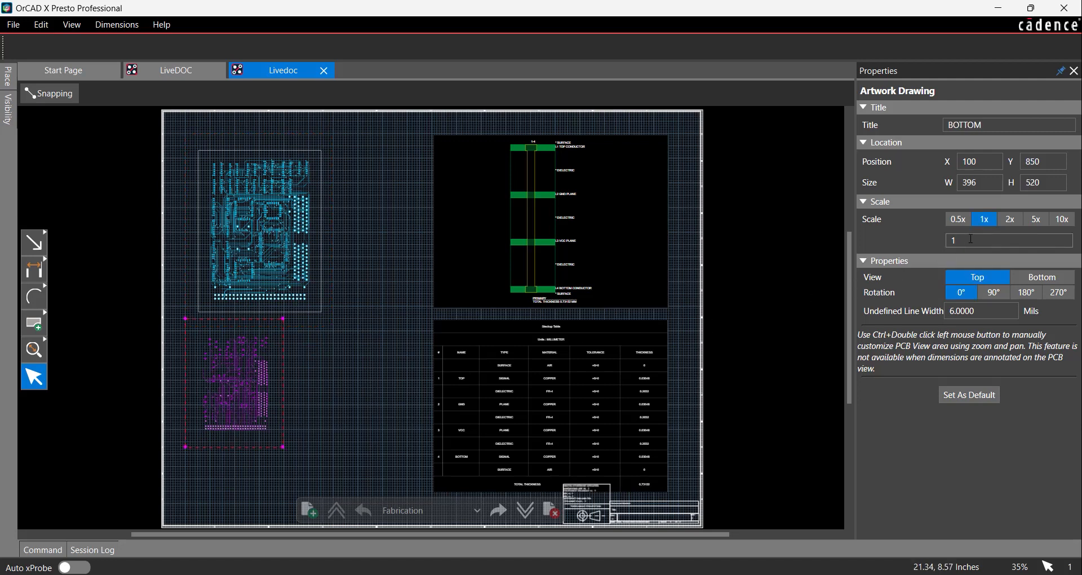
text(.5)
key(Return)
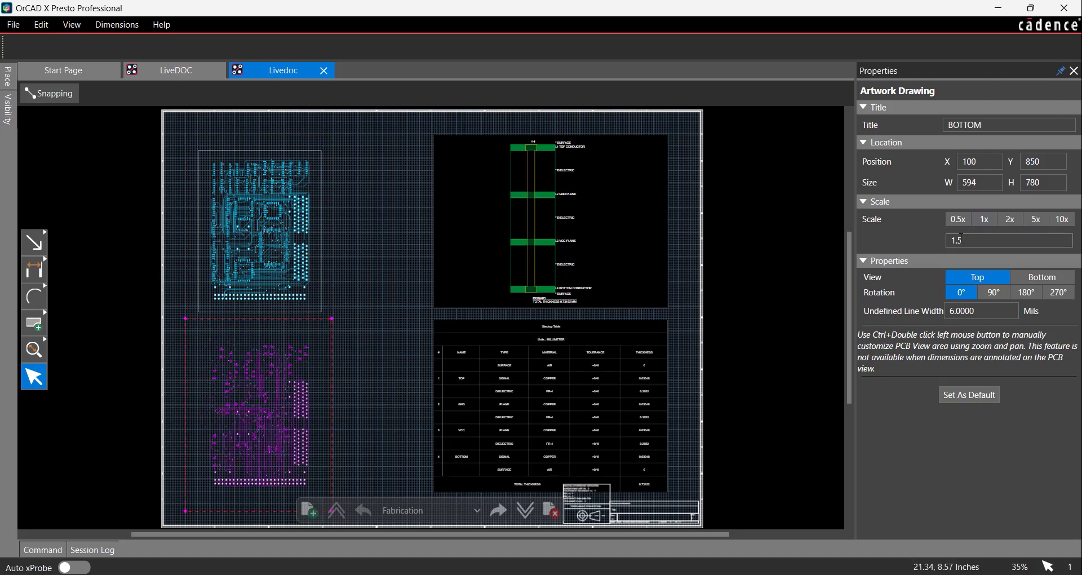
click(14, 116)
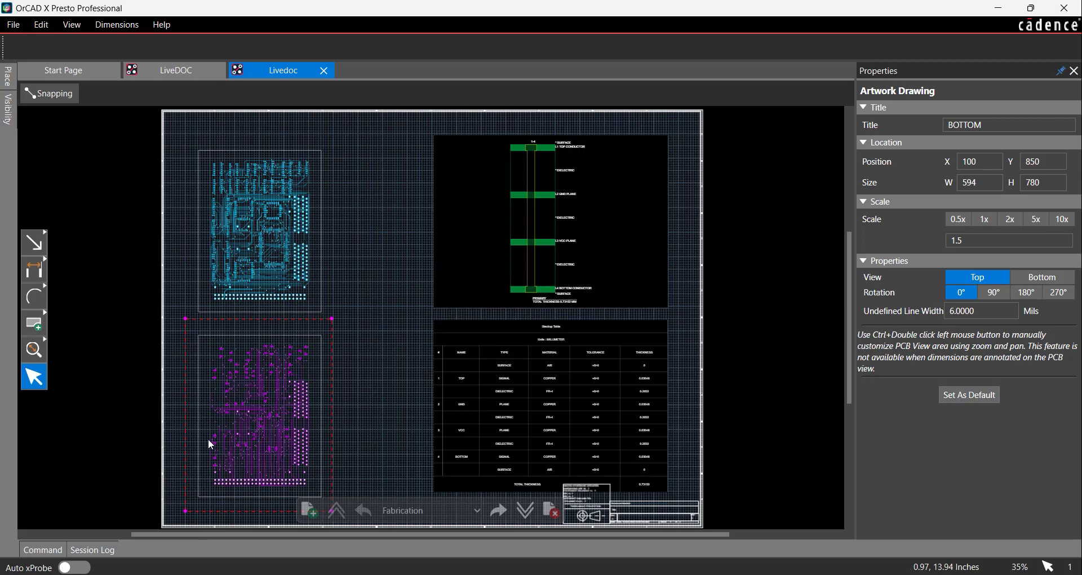
Step: Set the font size of both the stackup chart and the stackup table to 16
click(471, 269)
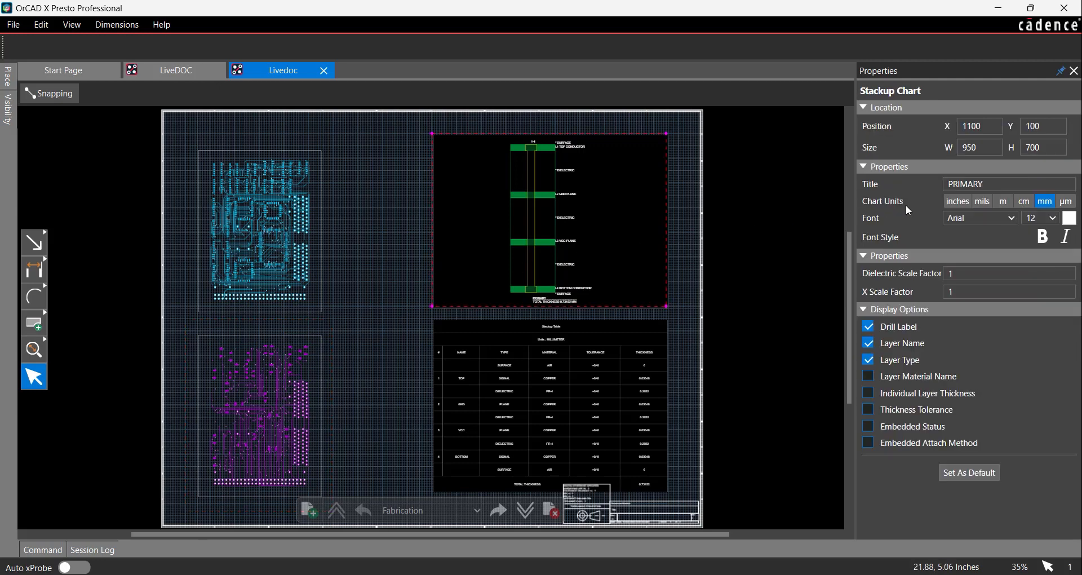
click(1048, 219)
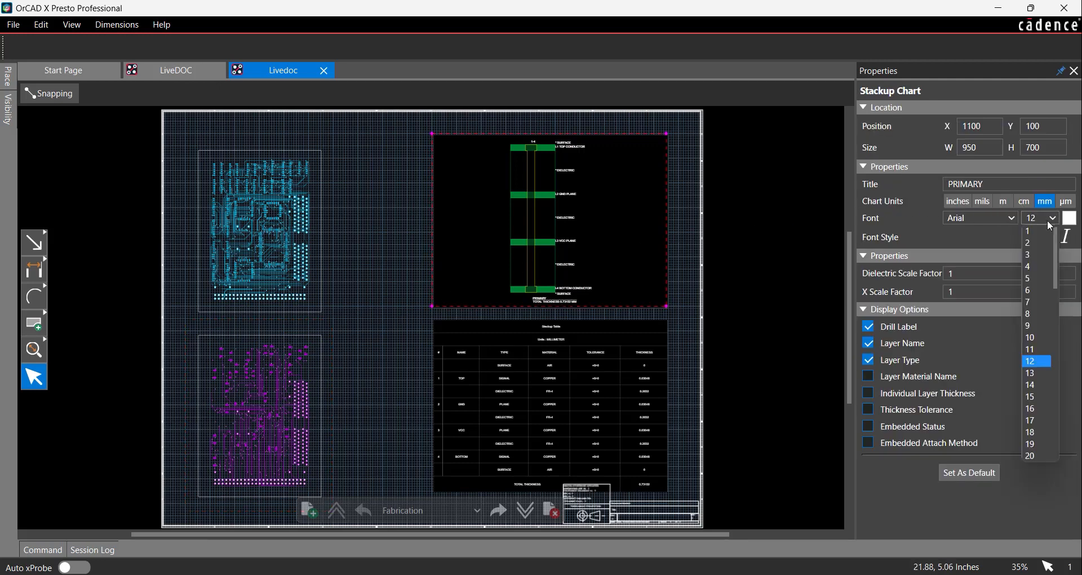
click(1035, 413)
click(654, 417)
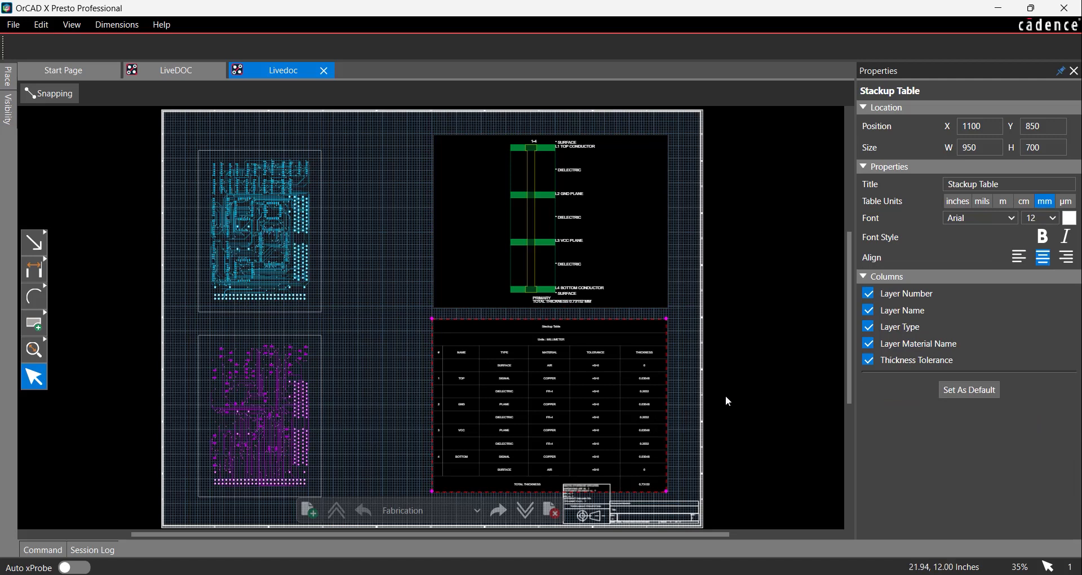
click(1053, 217)
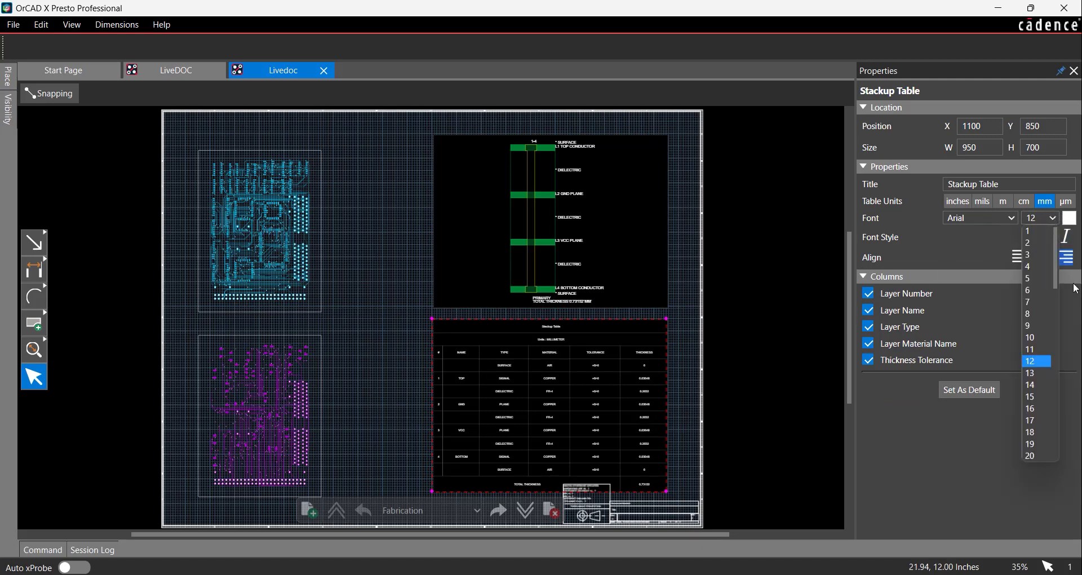
click(1036, 408)
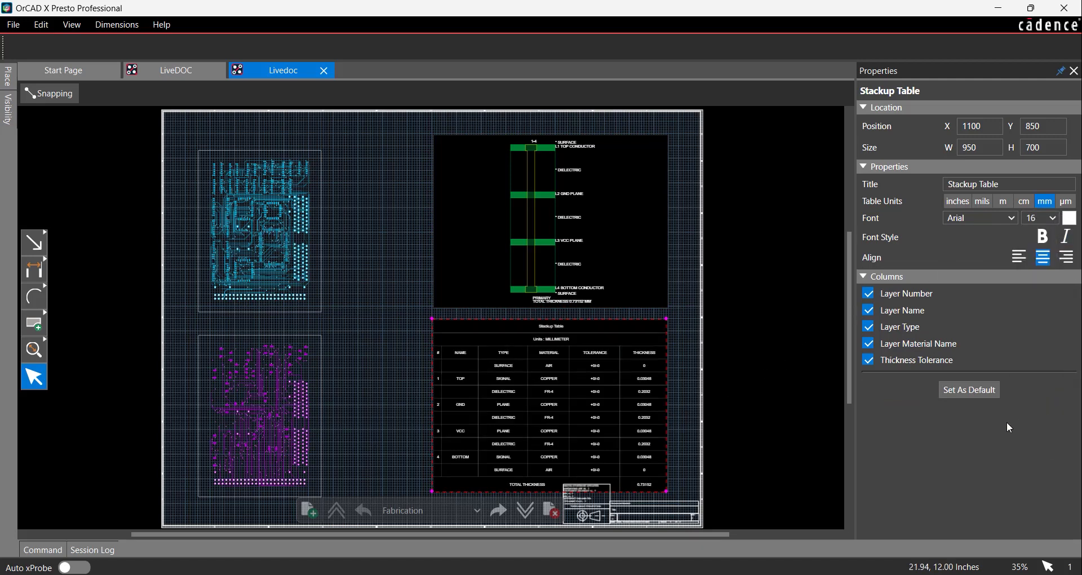
Step: Switch to the Assembly page and set the Assembly Top drawing's scale to 2x
click(474, 510)
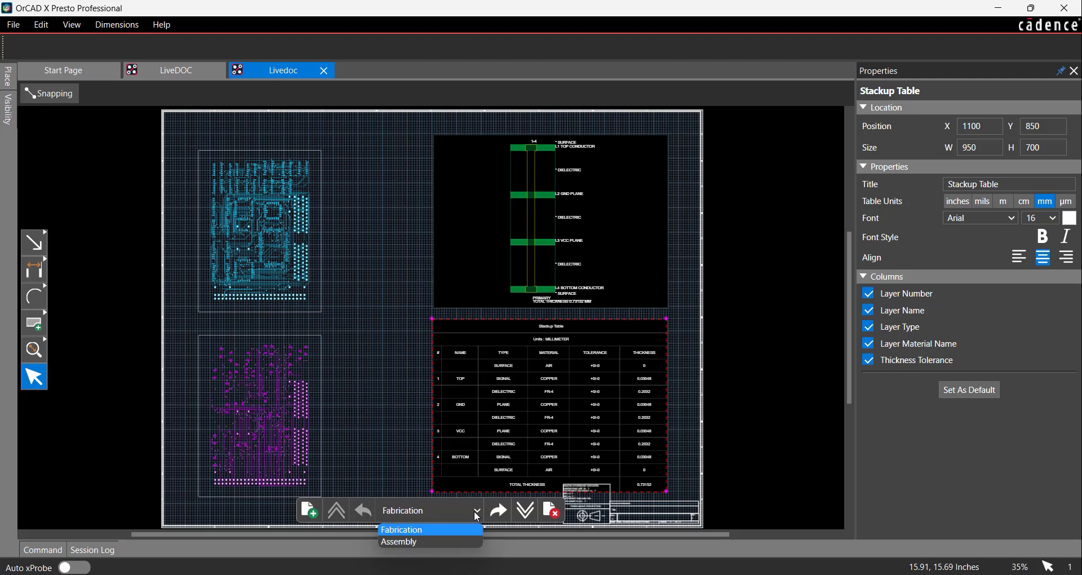
click(471, 542)
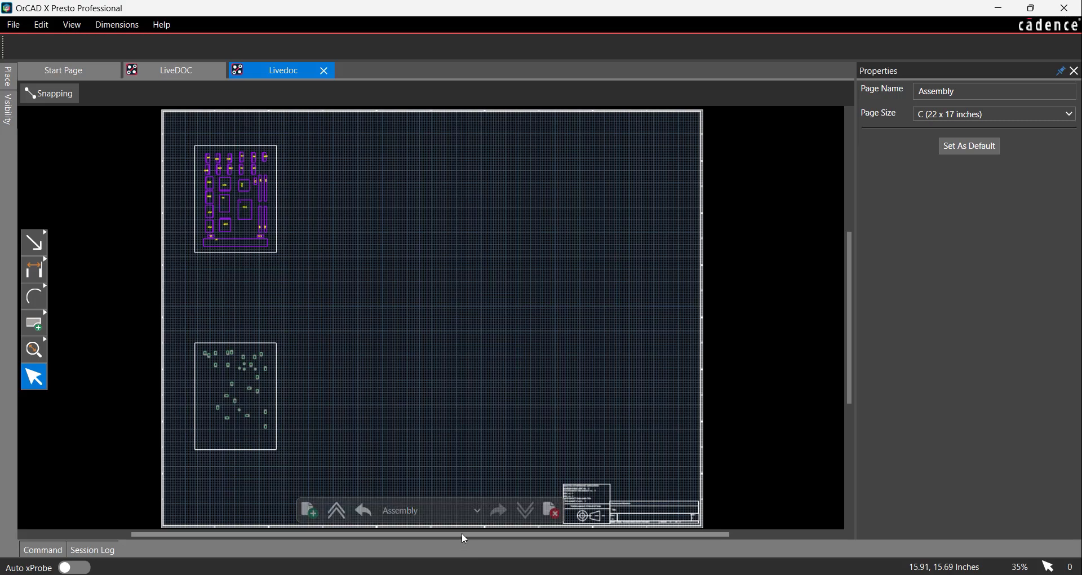
click(238, 245)
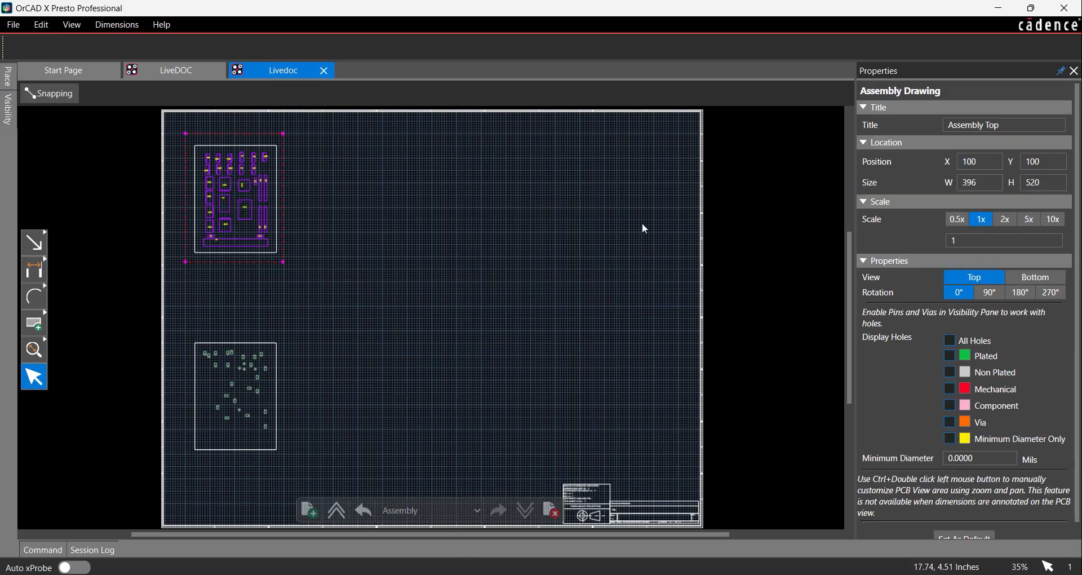
click(1008, 222)
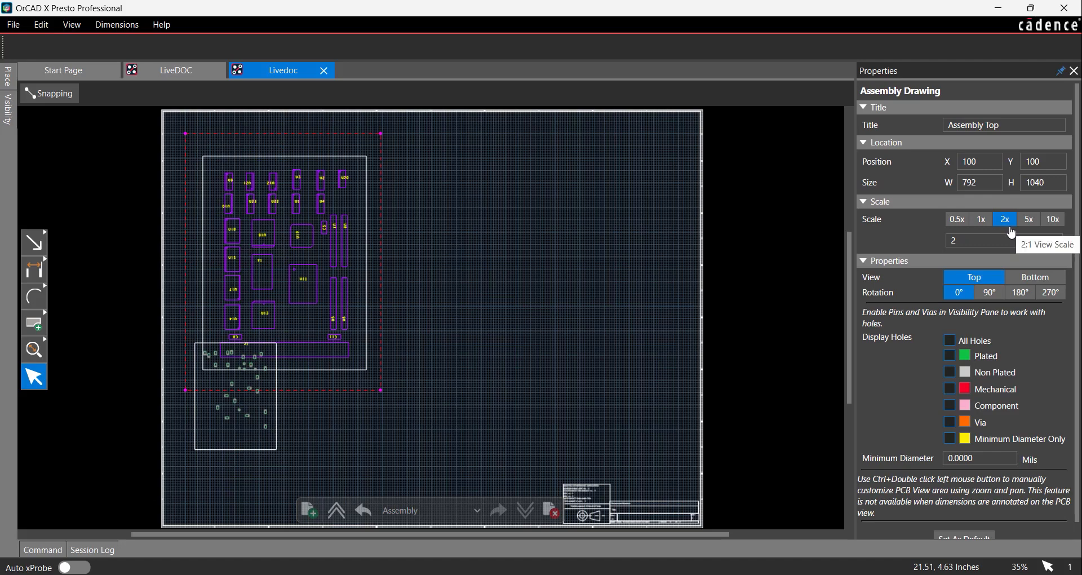
Step: Move the Assembly Bottom drawing beside the top view at about X 1196, Y 103, and scale it to 2x
click(254, 433)
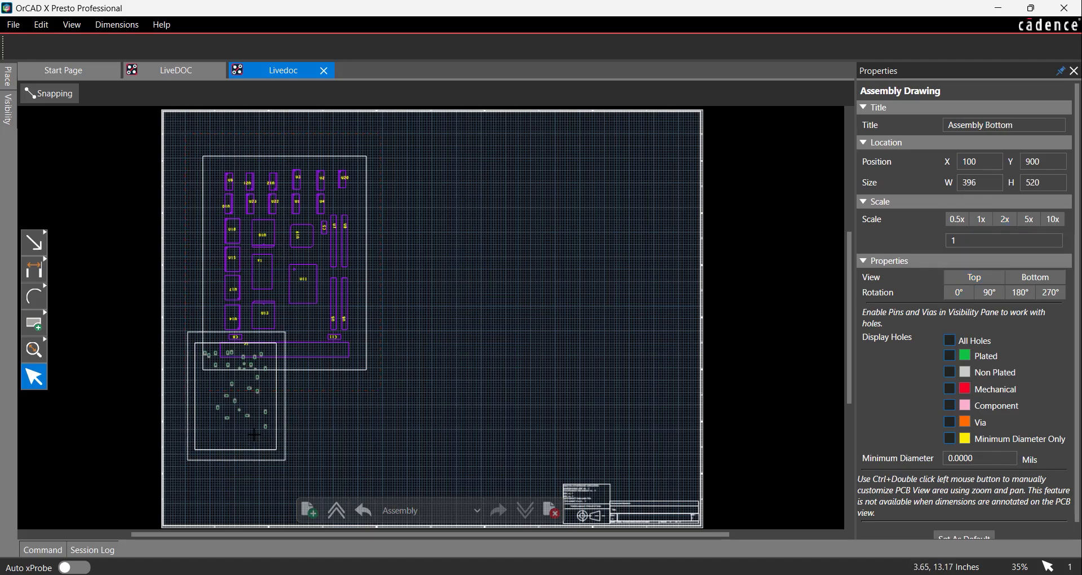
drag(254, 434, 520, 249)
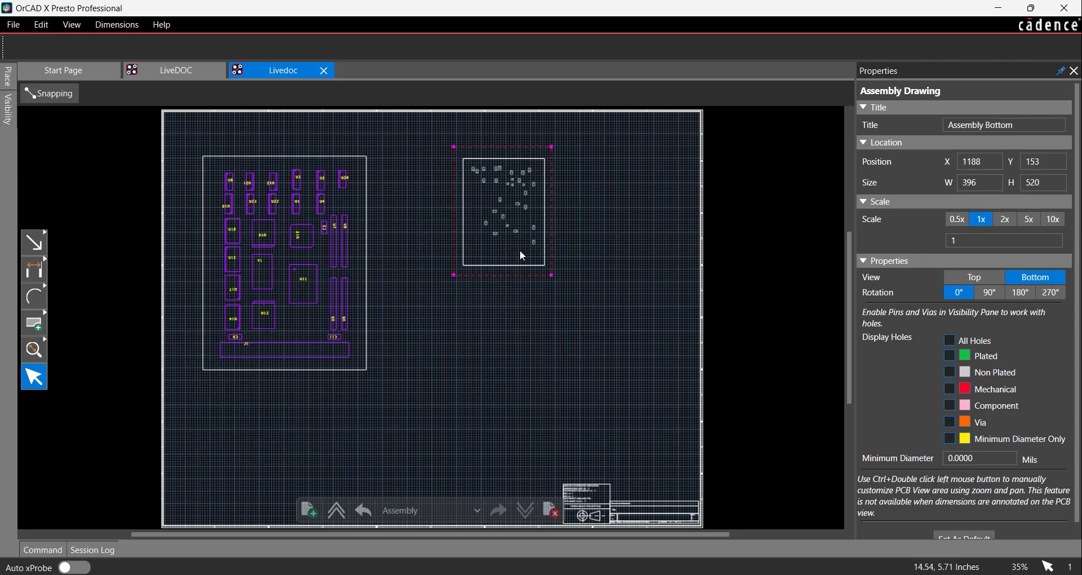
click(1004, 220)
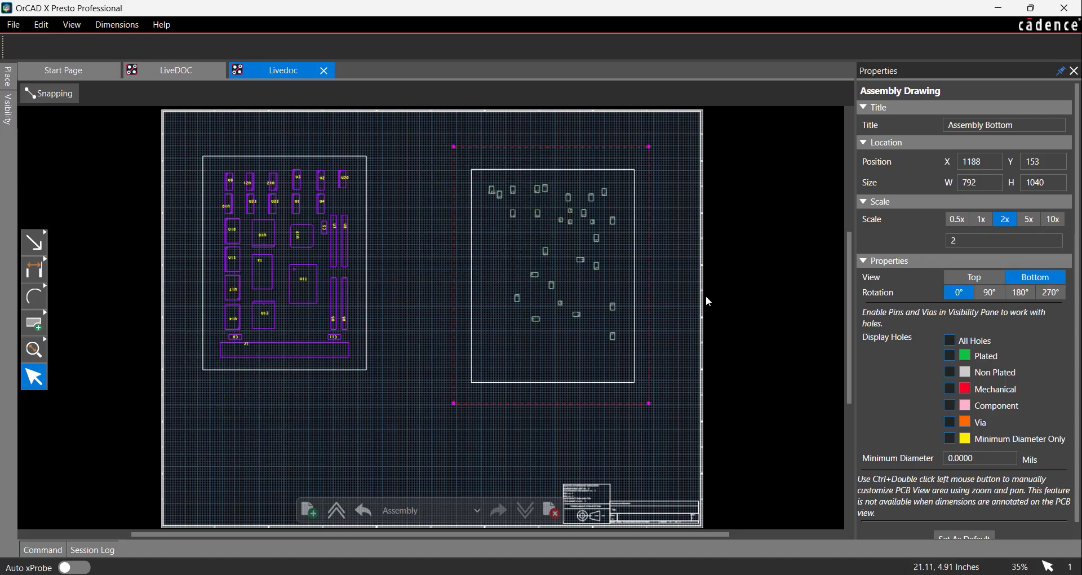
drag(634, 343, 640, 353)
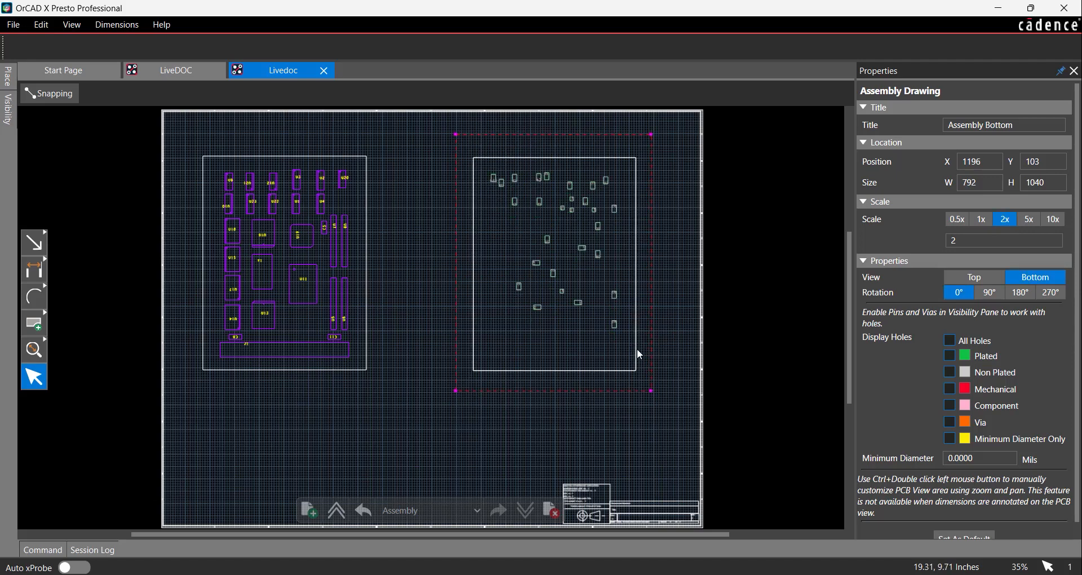
click(456, 437)
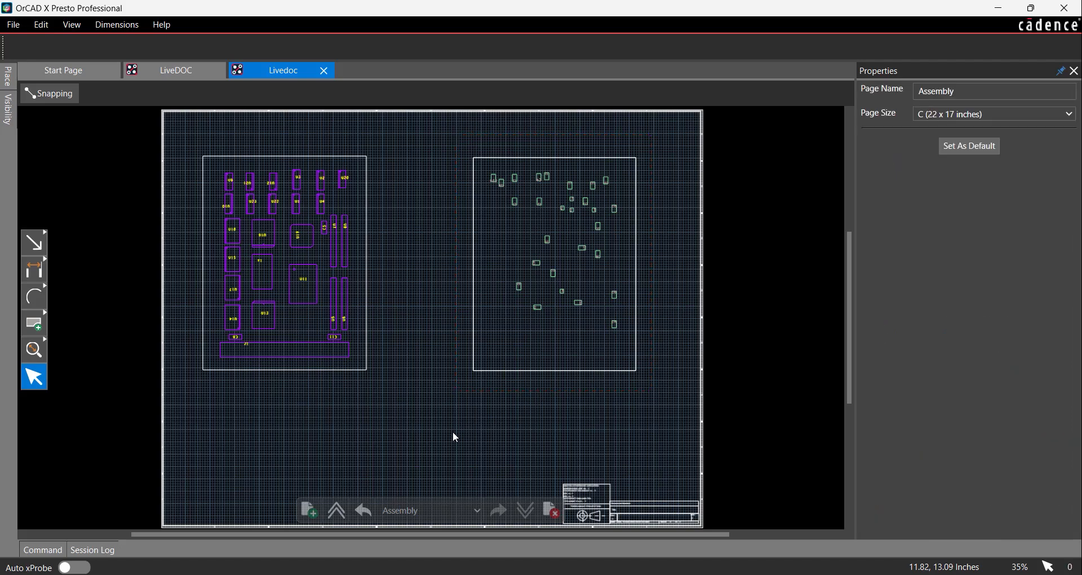
Step: Add the text label "Assembly Top" at font size 25, centred below the top assembly view
click(33, 324)
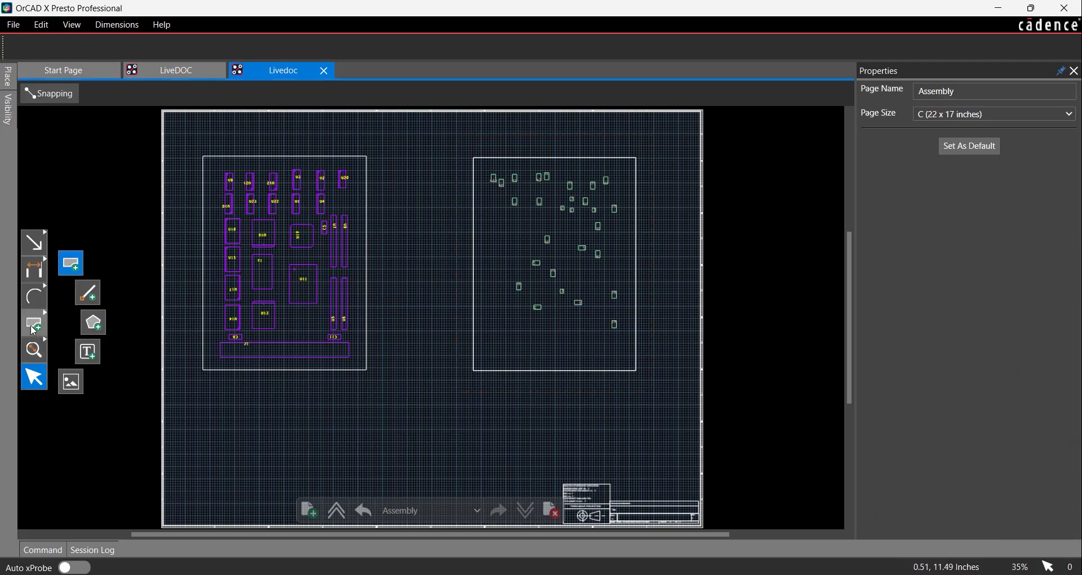
click(88, 354)
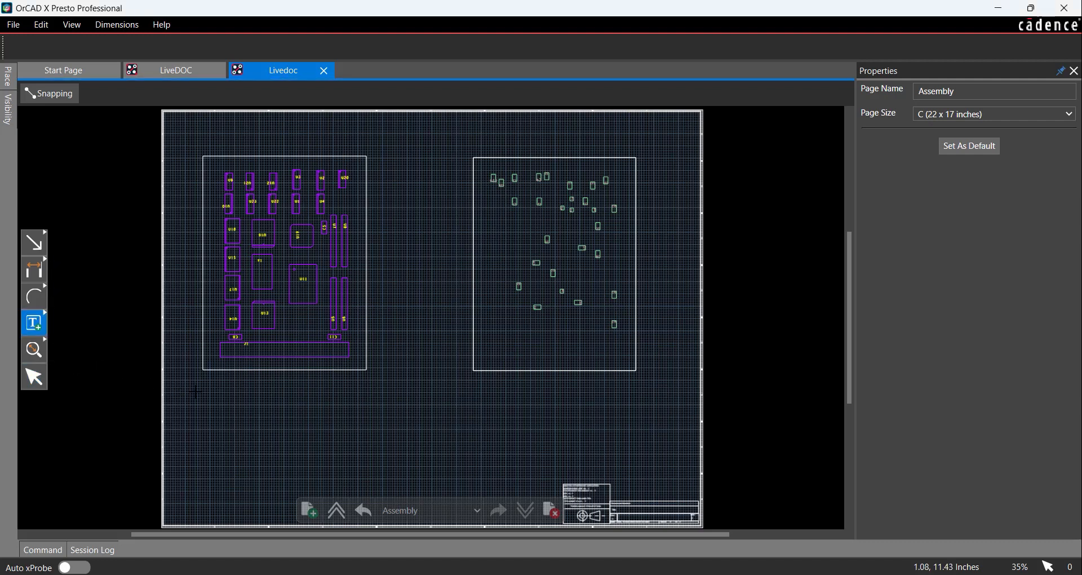
click(225, 387)
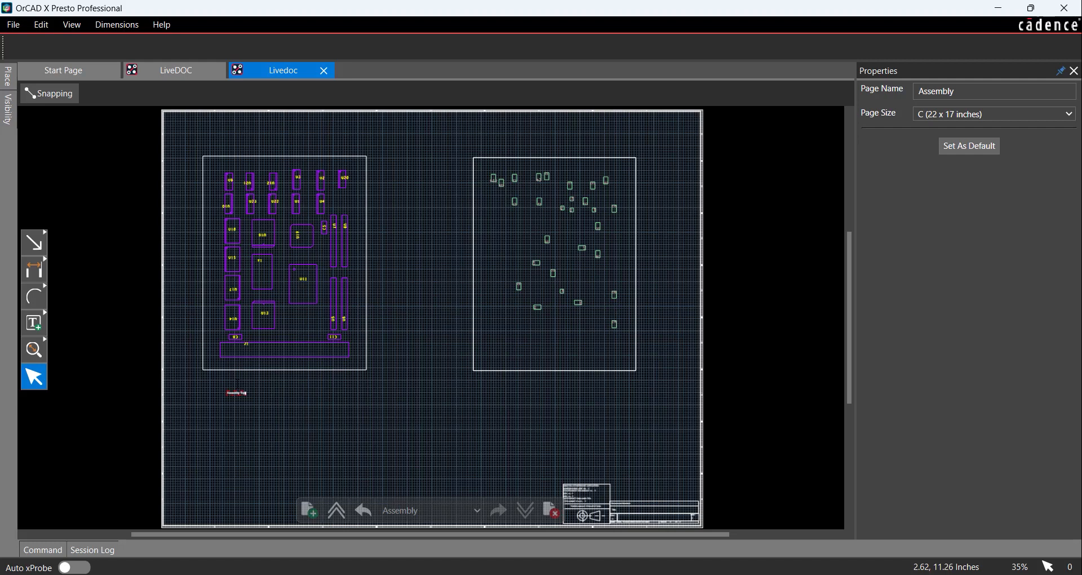
click(329, 446)
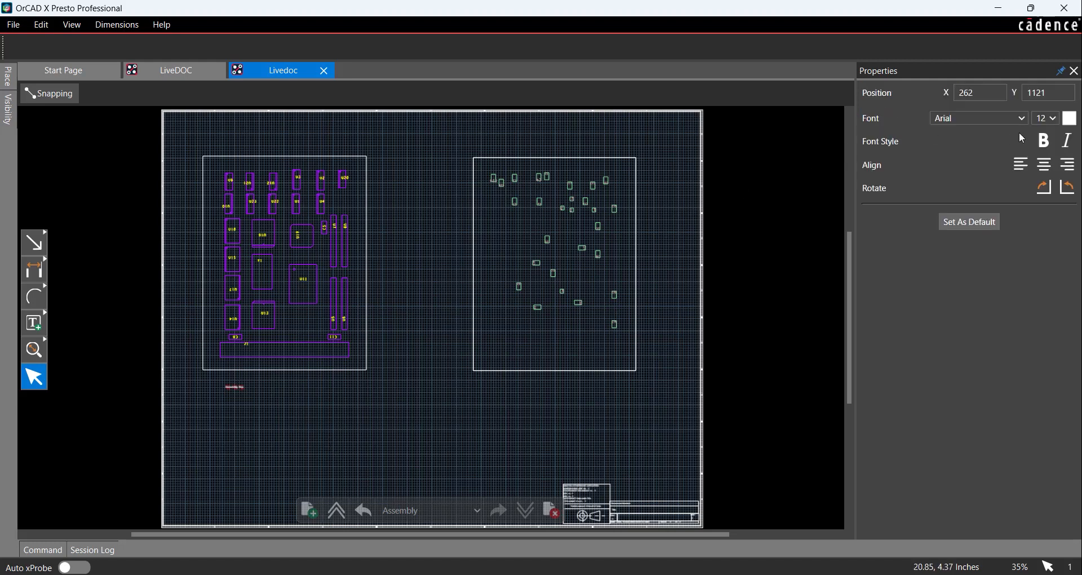
click(1054, 119)
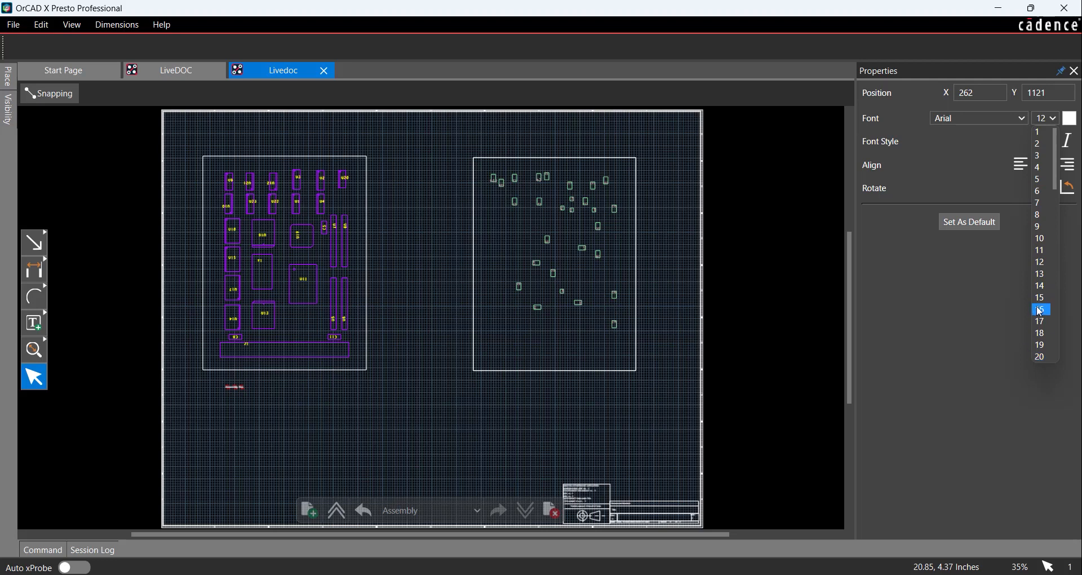
click(1041, 345)
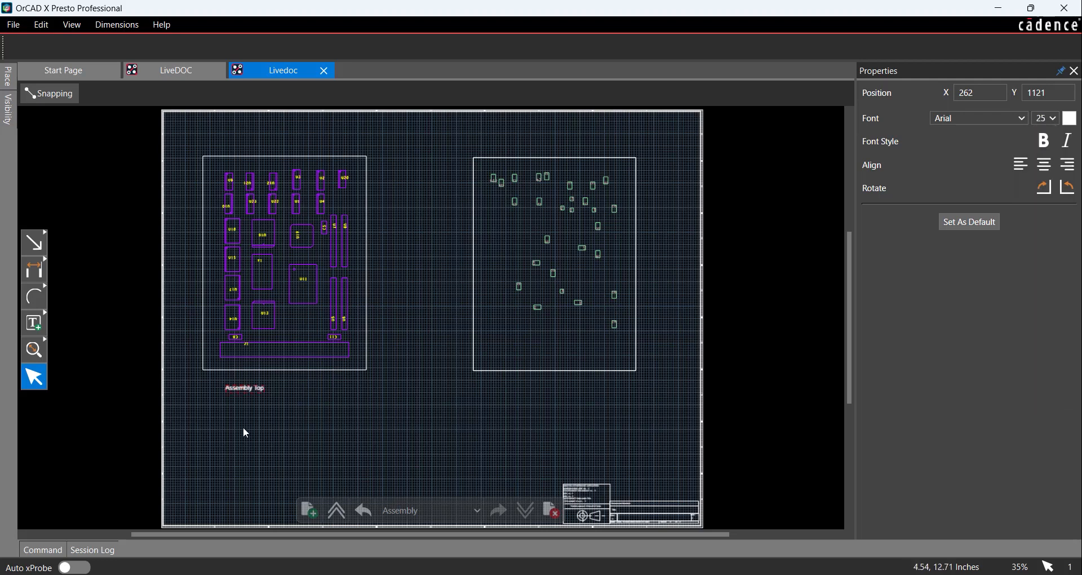
drag(244, 390, 281, 381)
Step: Paste a copy of the label below the bottom assembly view and change its text to "Assembly Bottom"
key(ctrl+v)
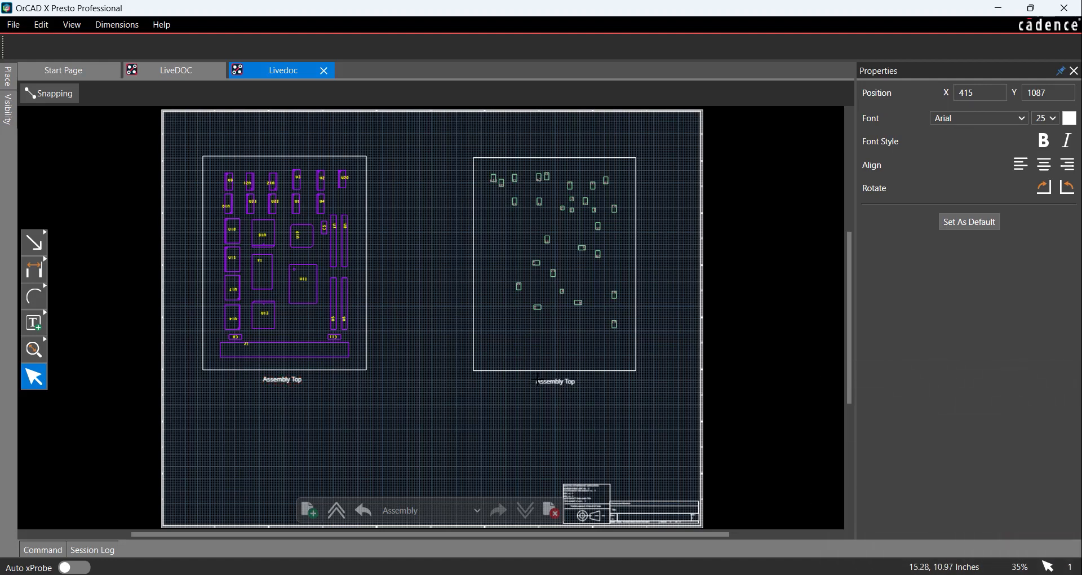
click(542, 382)
double_click(557, 384)
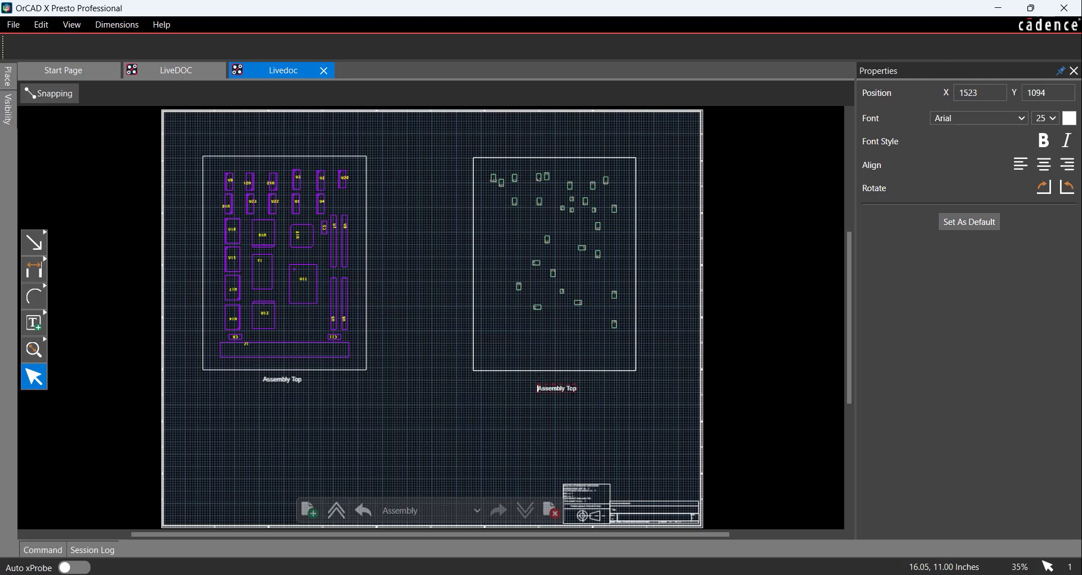
drag(565, 389, 577, 388)
key(BackSpace)
text(Bottom)
click(644, 437)
Step: Add a linear dimension for the board outline's width above the Assembly Top view
click(32, 271)
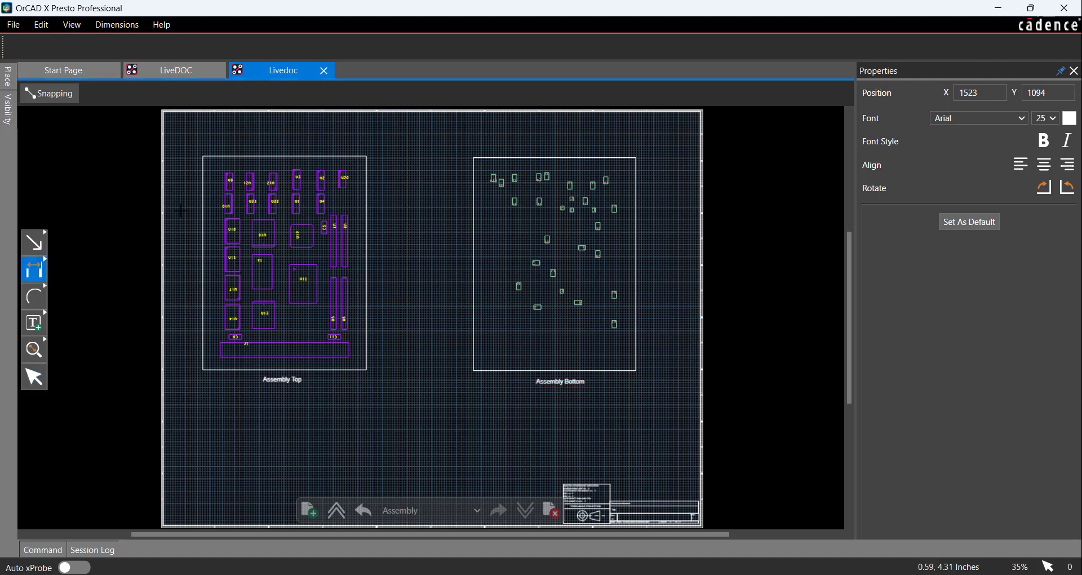
click(203, 156)
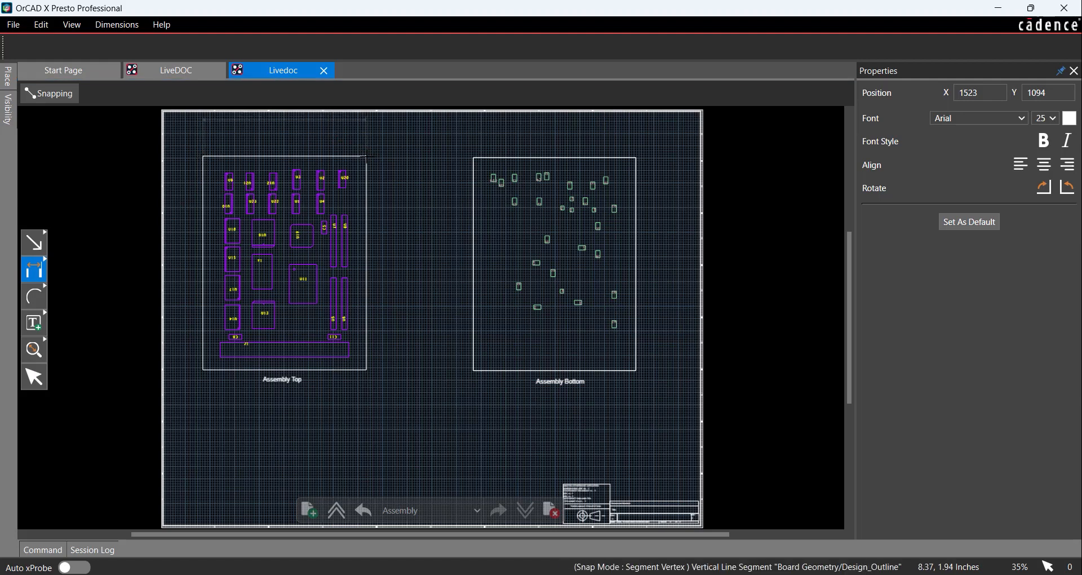
click(367, 157)
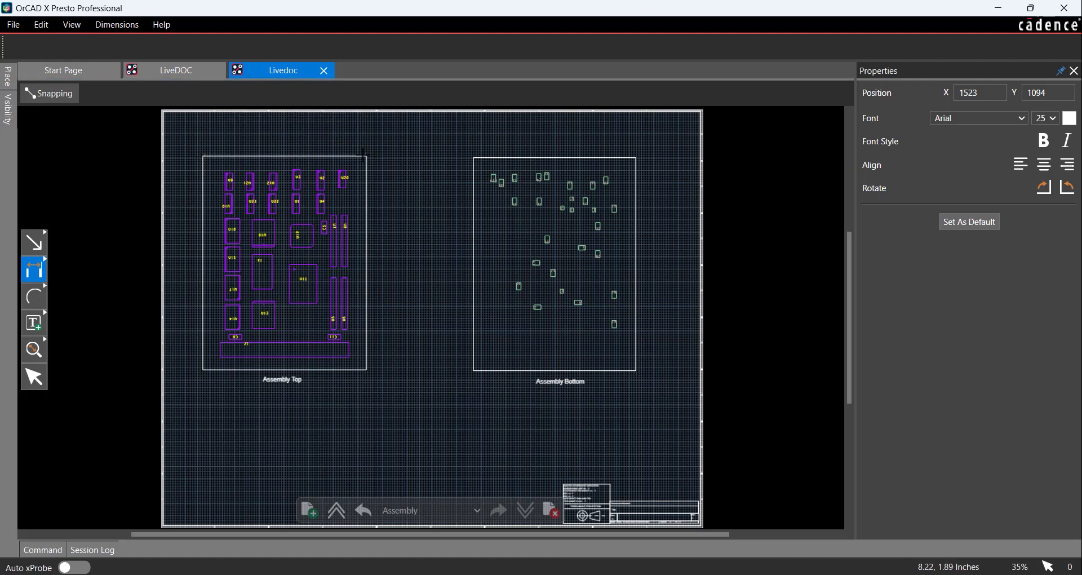
click(278, 141)
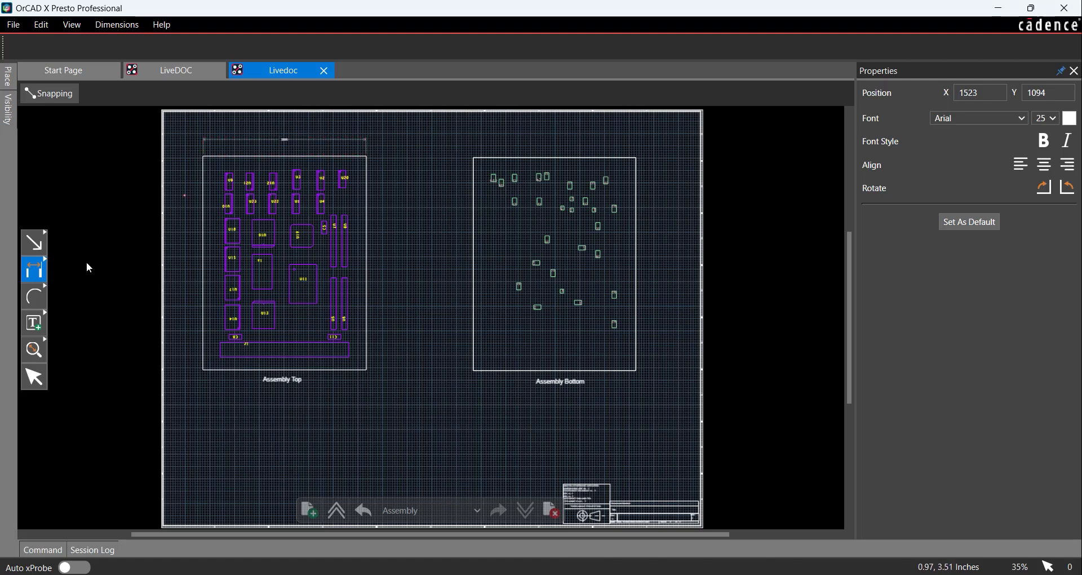
Step: Set the board width dimension's font size to 25 and save its settings as the default
click(41, 383)
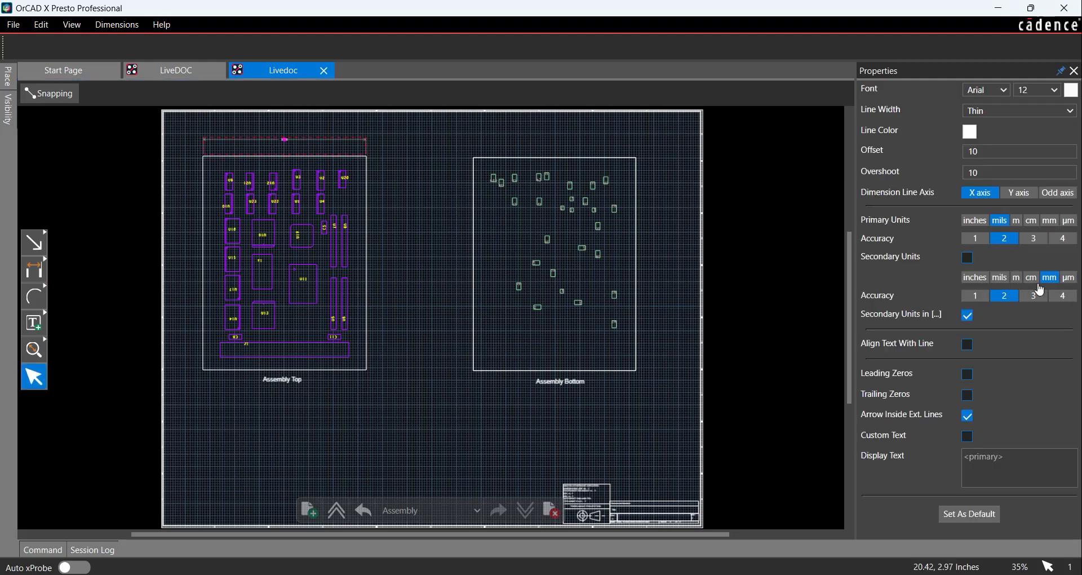
click(1059, 93)
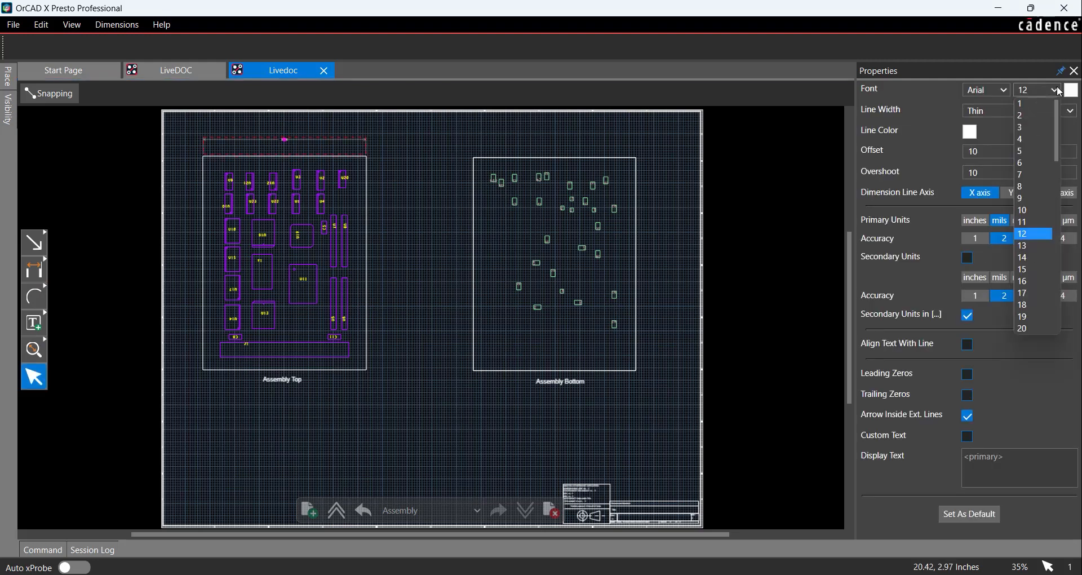
scroll(1031, 248, down, 6)
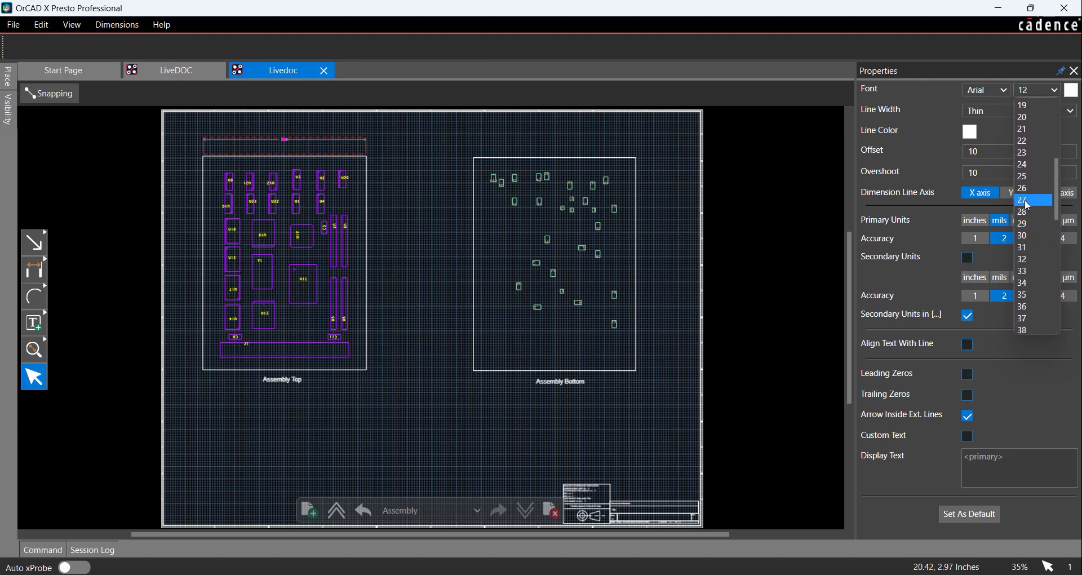
click(1024, 177)
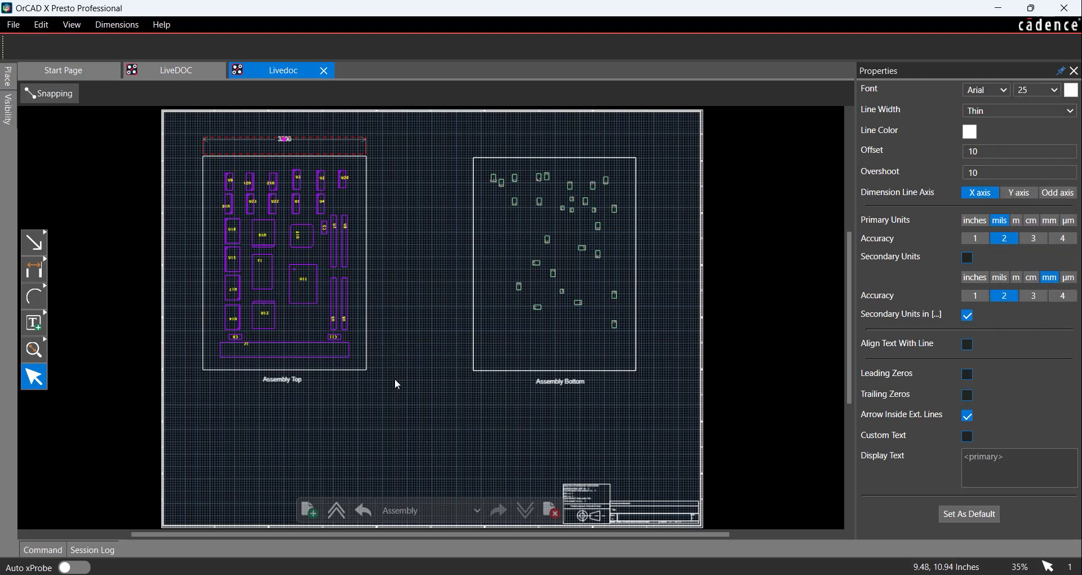
click(994, 517)
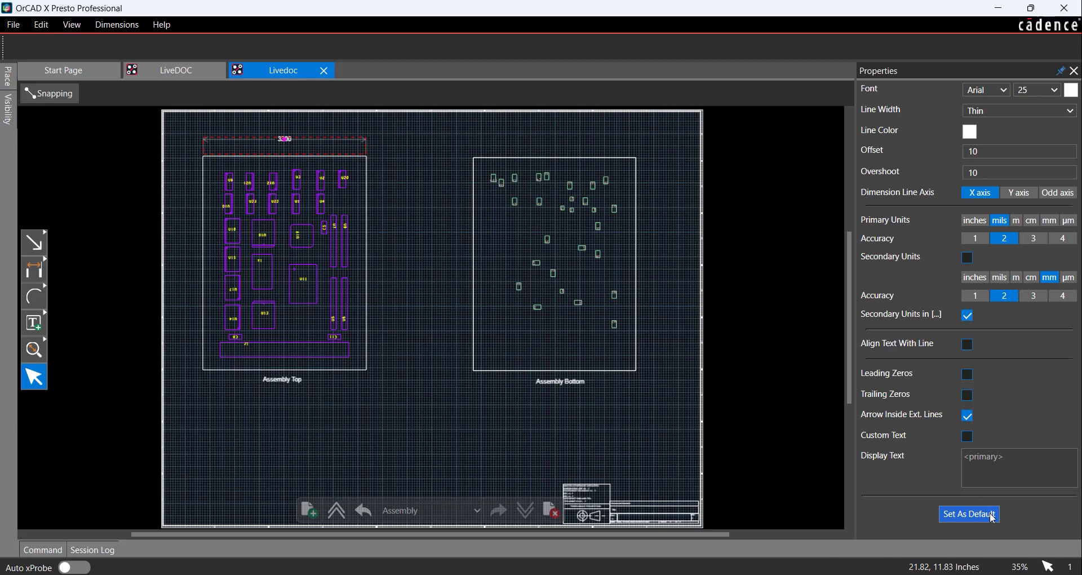
click(461, 452)
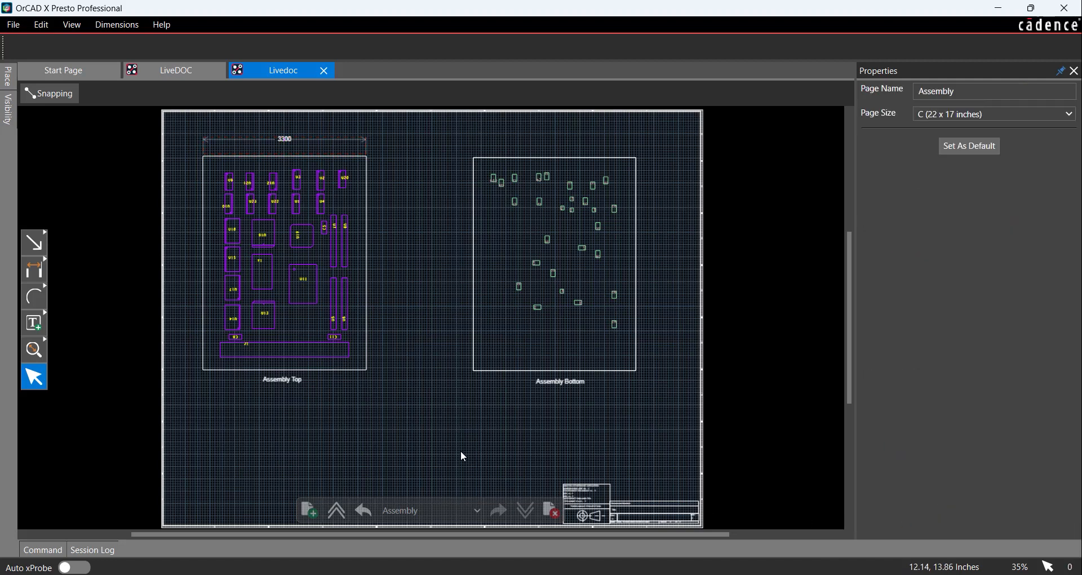
Step: Add a linear dimension for the board outline's height along the right side of the Assembly Top view
click(35, 269)
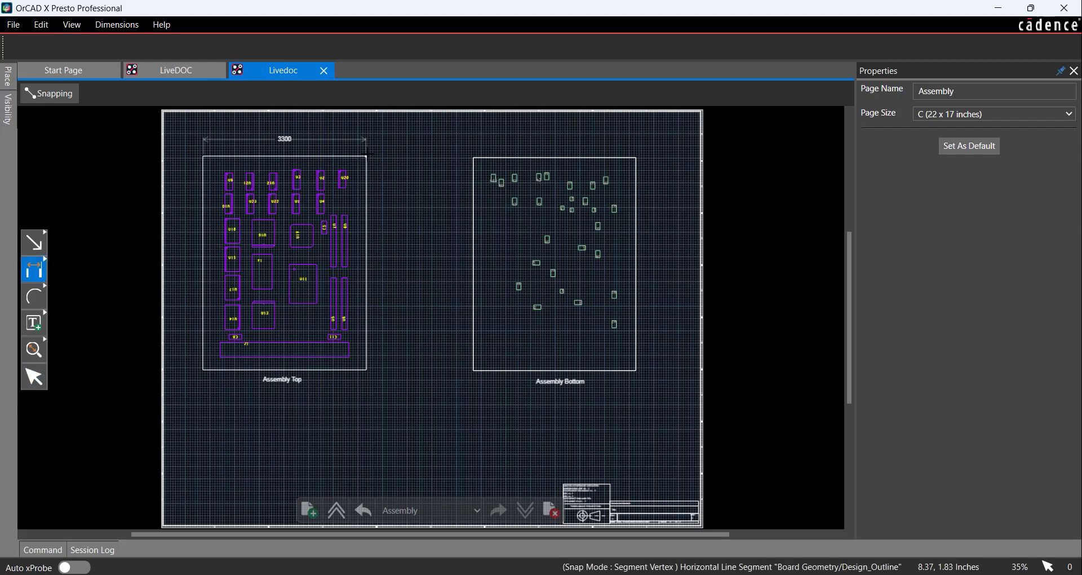
click(366, 156)
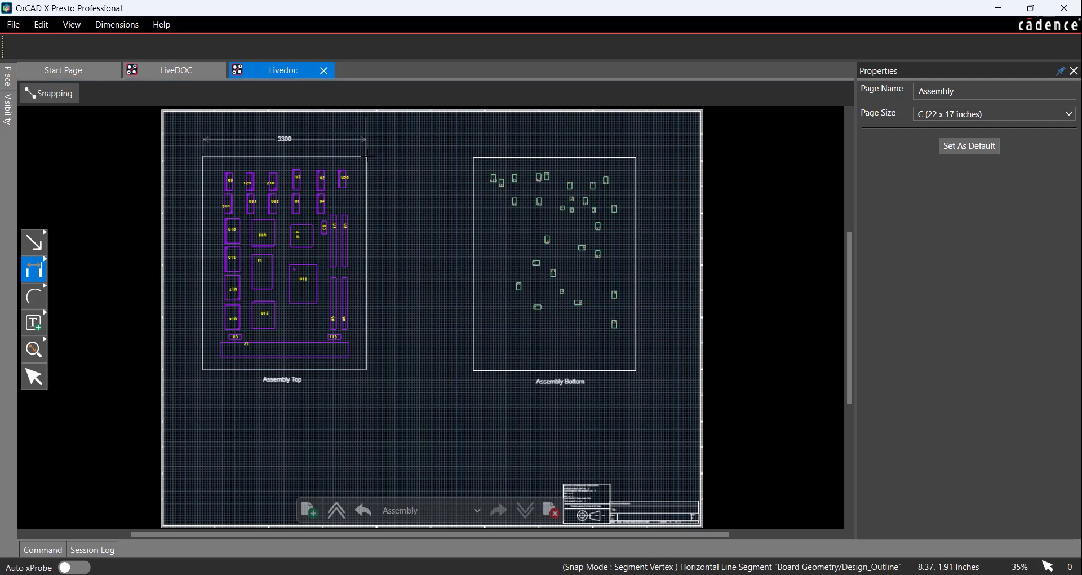
click(366, 370)
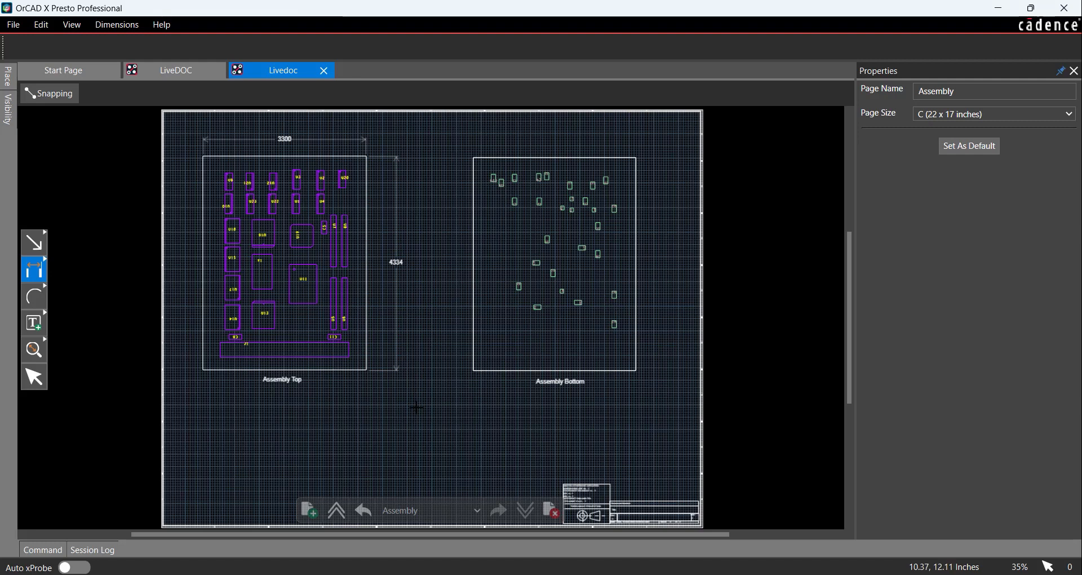
Step: Add a new page to the document and name it "Drill"
click(310, 511)
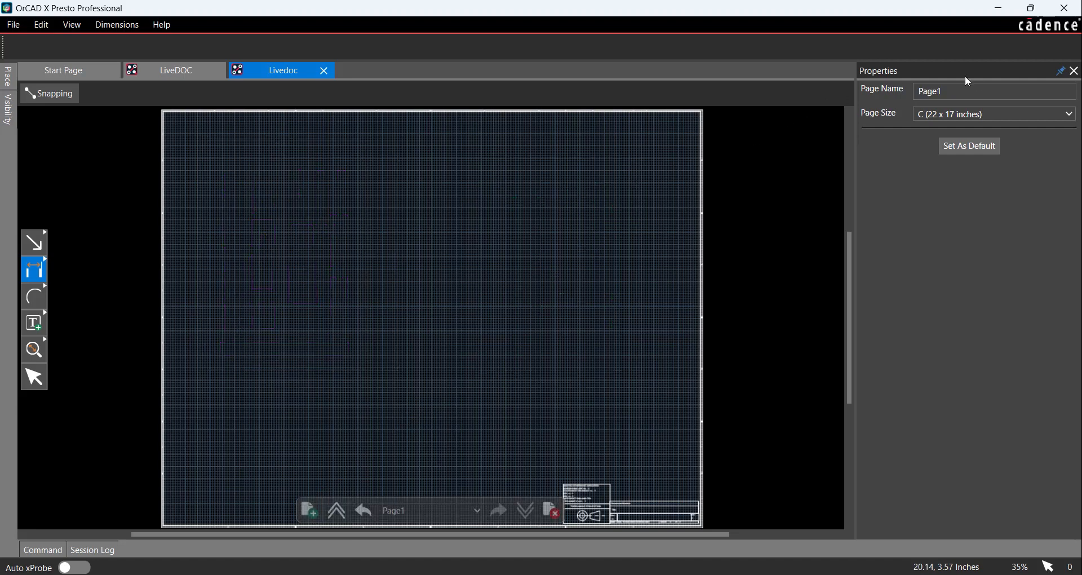
drag(980, 92, 909, 108)
text(Drill)
key(Return)
Step: Place the Drill drawing 1-4 view on the Drill page at about X 150, Y 220, and scale it to 2x
click(7, 79)
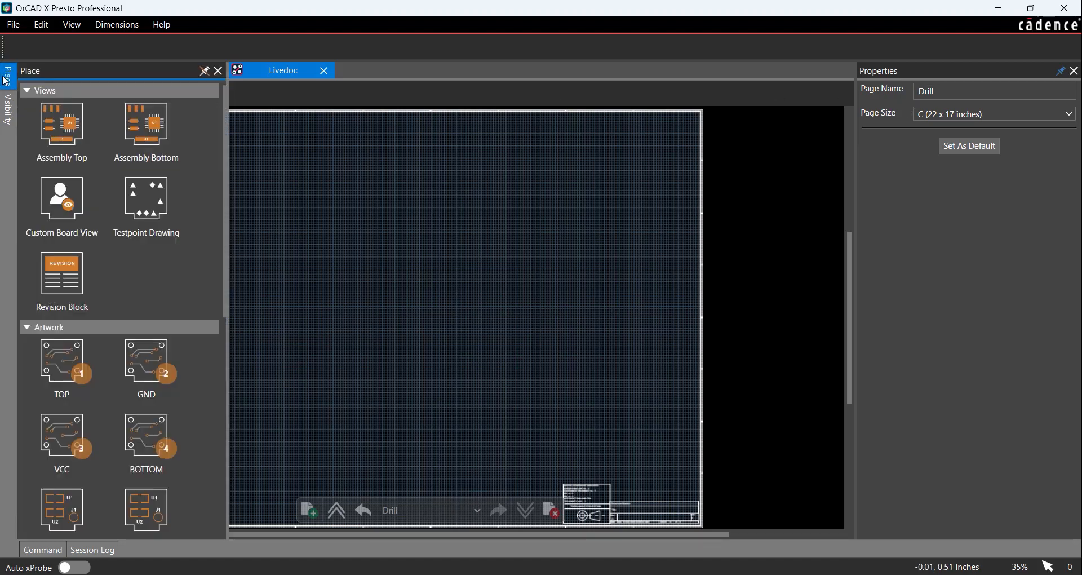
scroll(118, 281, down, 2)
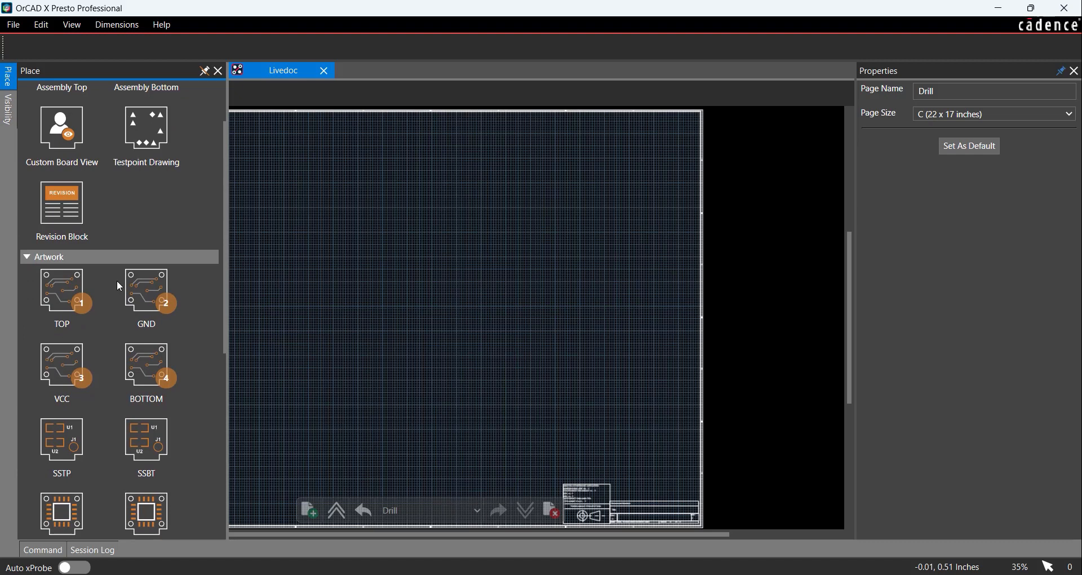
scroll(110, 292, down, 1)
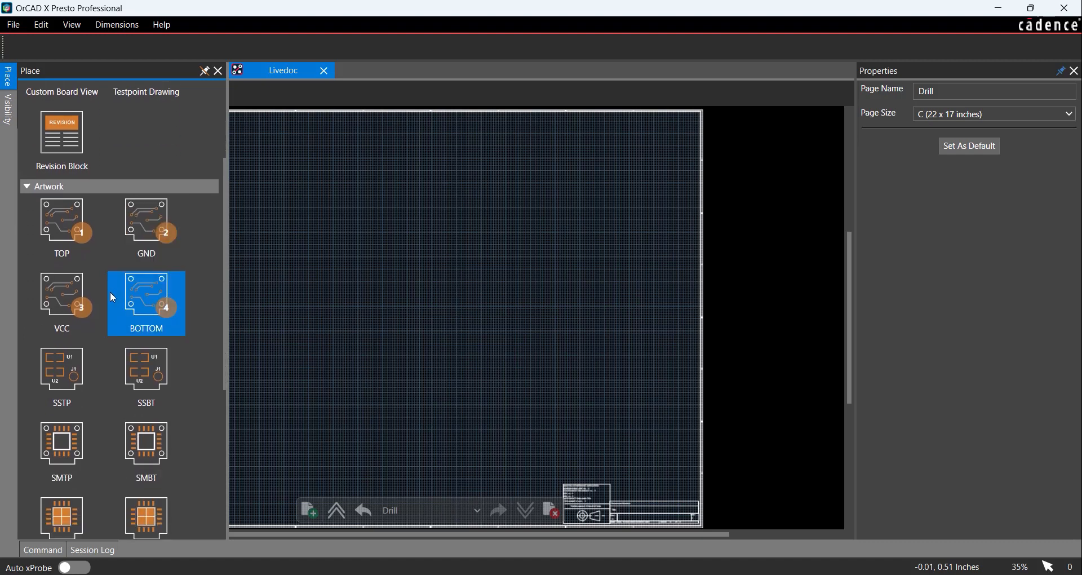
scroll(93, 333, down, 7)
scroll(89, 370, down, 2)
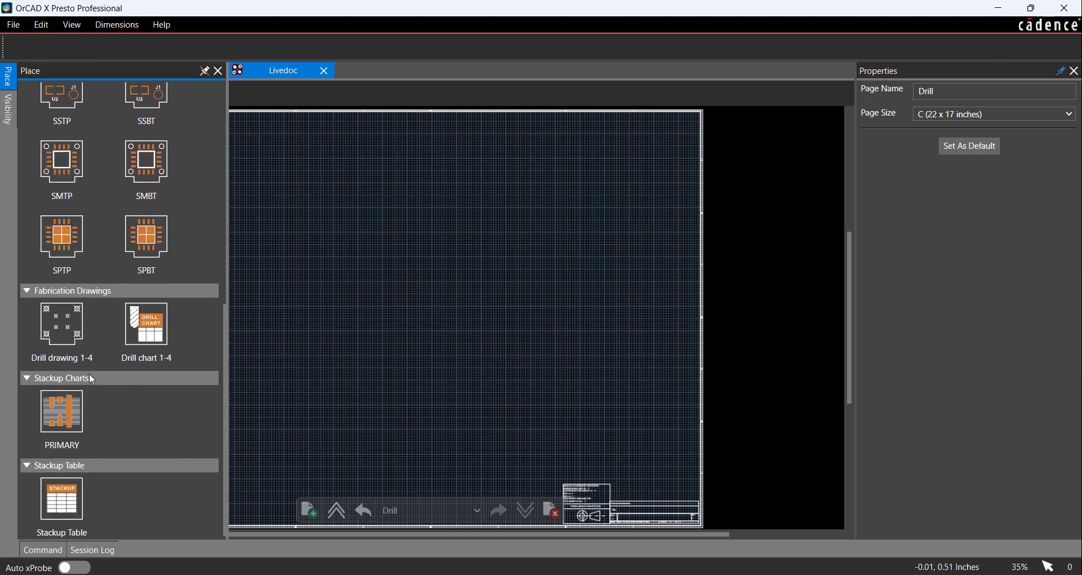
scroll(95, 400, up, 1)
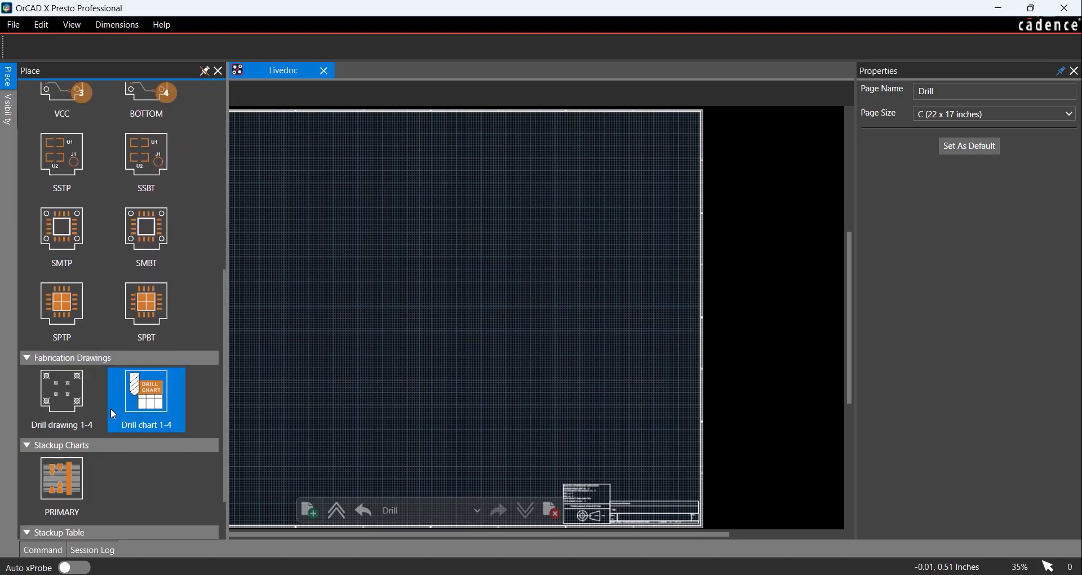
click(74, 404)
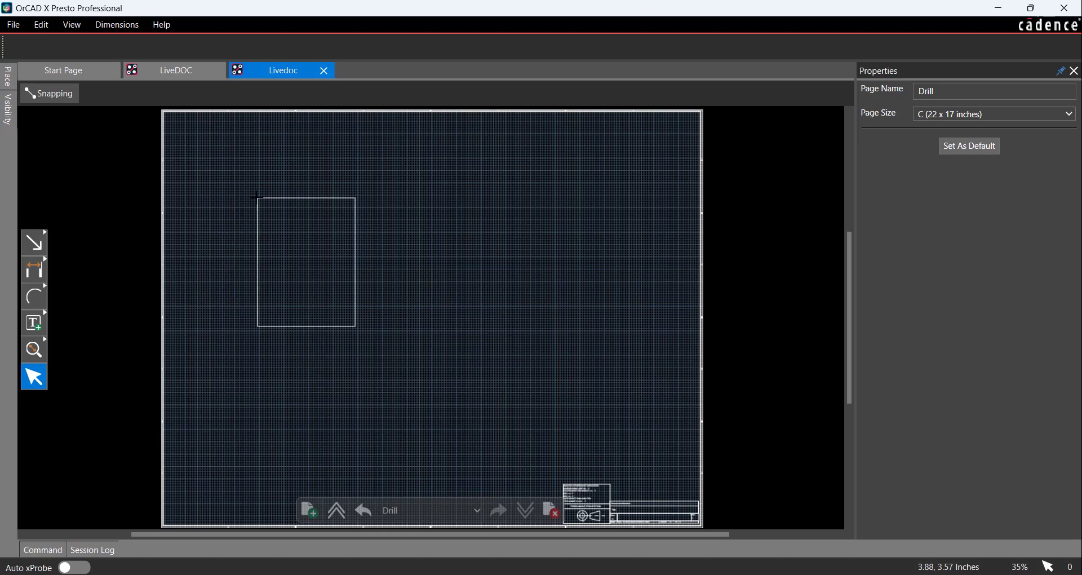
click(198, 164)
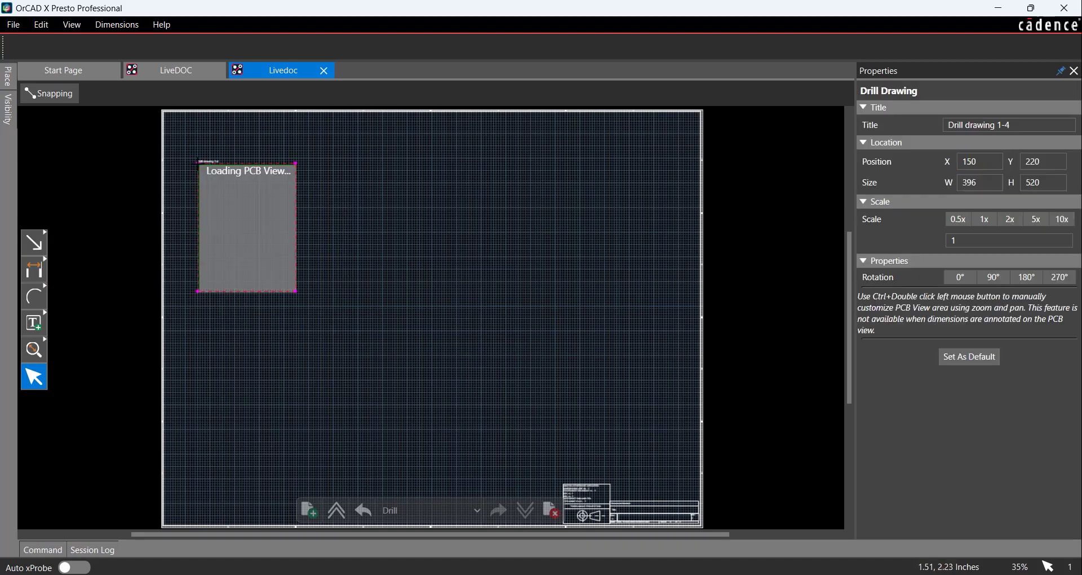
click(1011, 220)
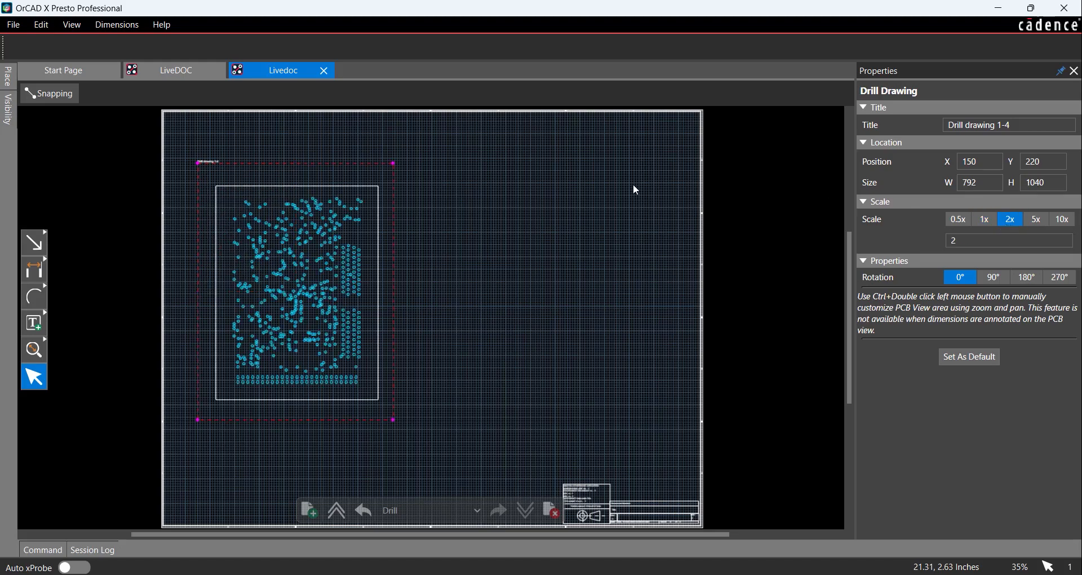
Step: Set the drill drawing title's font size to 25 and move it centrally above the board outline, at about X 449, Y 260
click(208, 165)
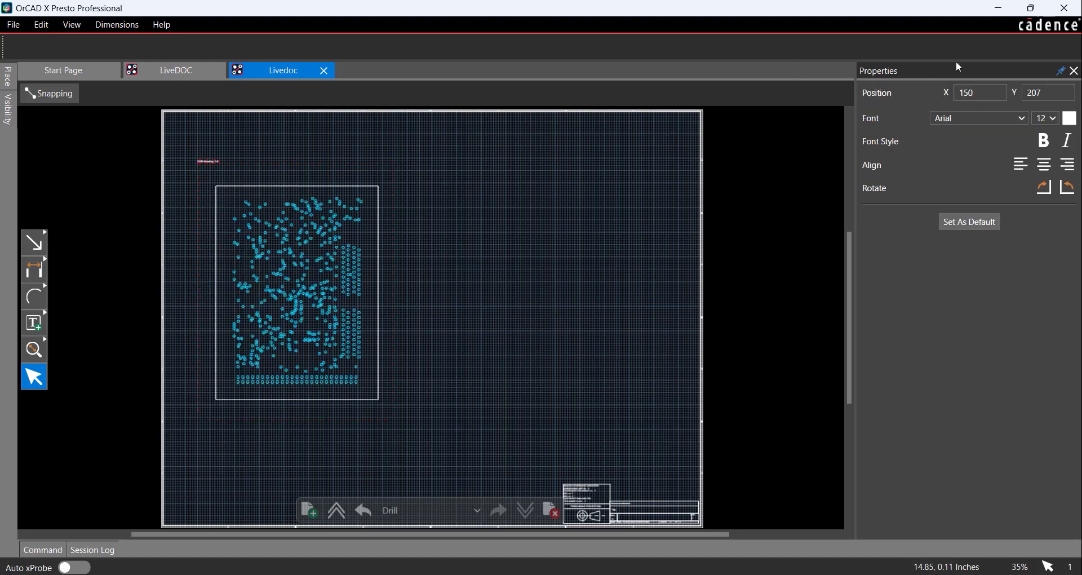
click(1052, 116)
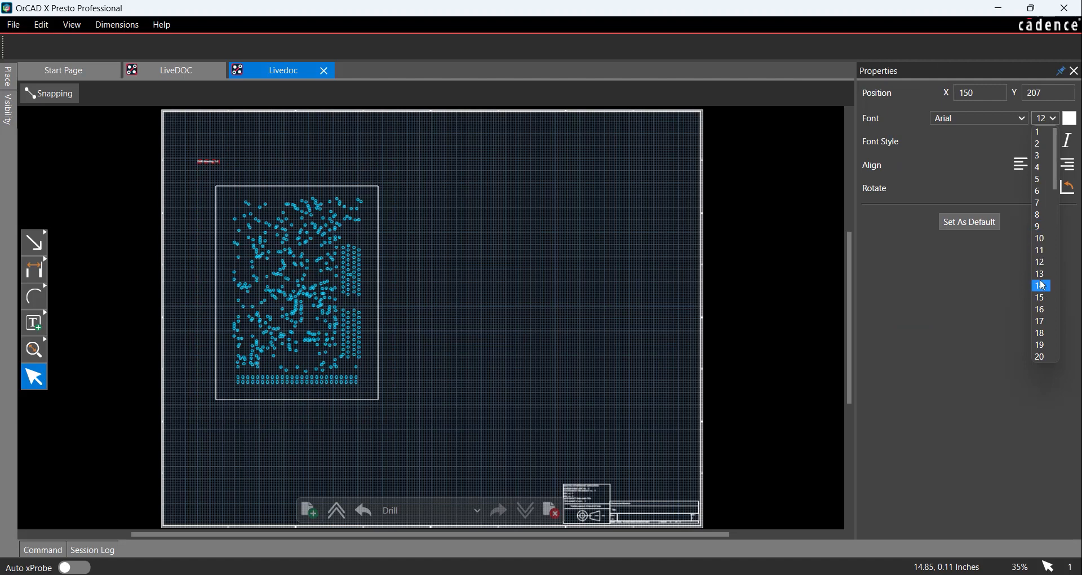
scroll(1043, 291, down, 2)
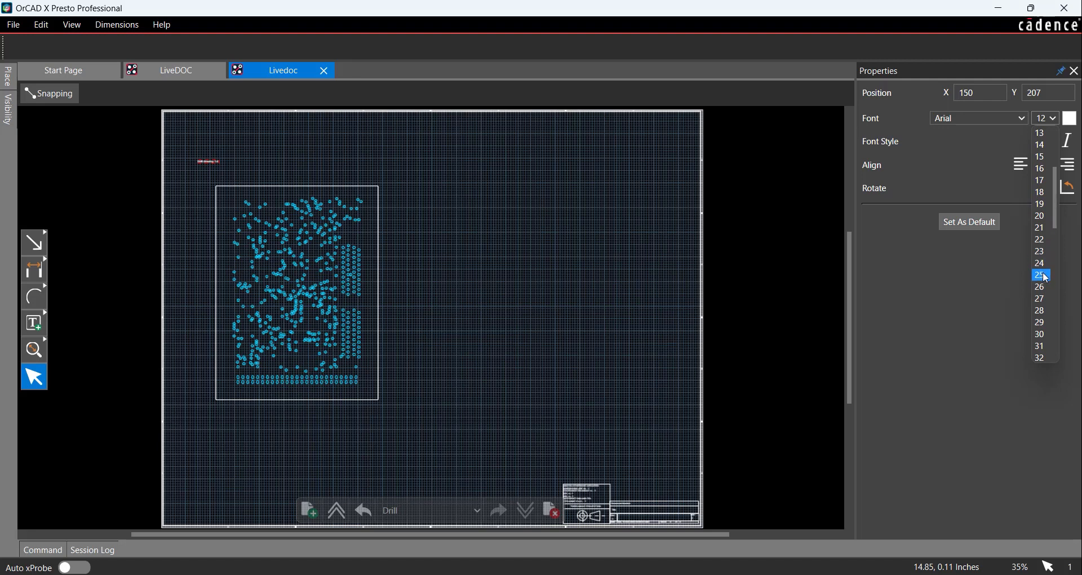
click(1043, 275)
drag(223, 163, 296, 176)
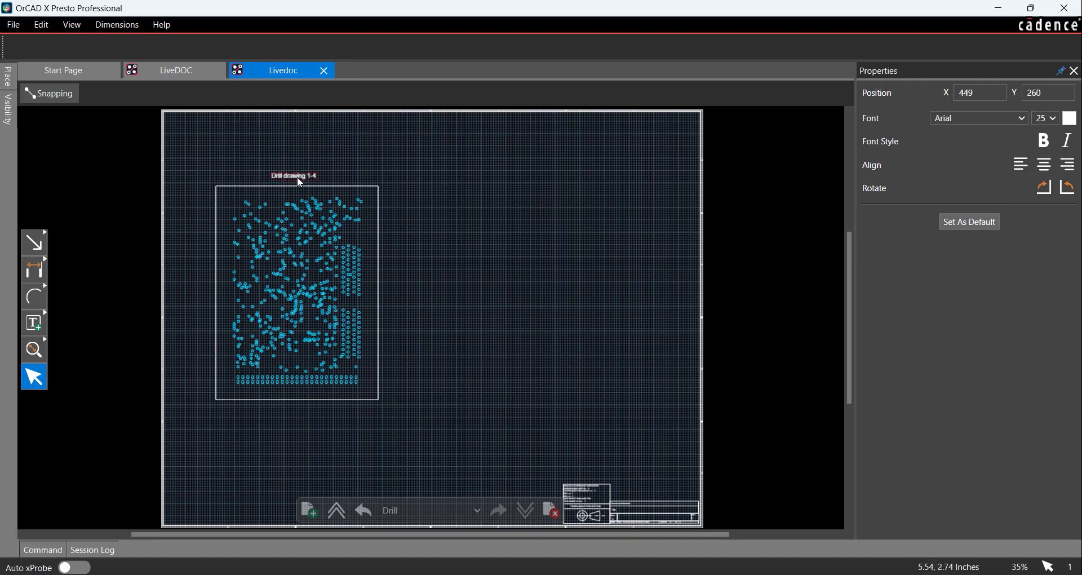
Step: Place the Drill chart 1-4 table beside the drill drawing at about X 1050, Y 300, sized about 1040 by 870
click(8, 86)
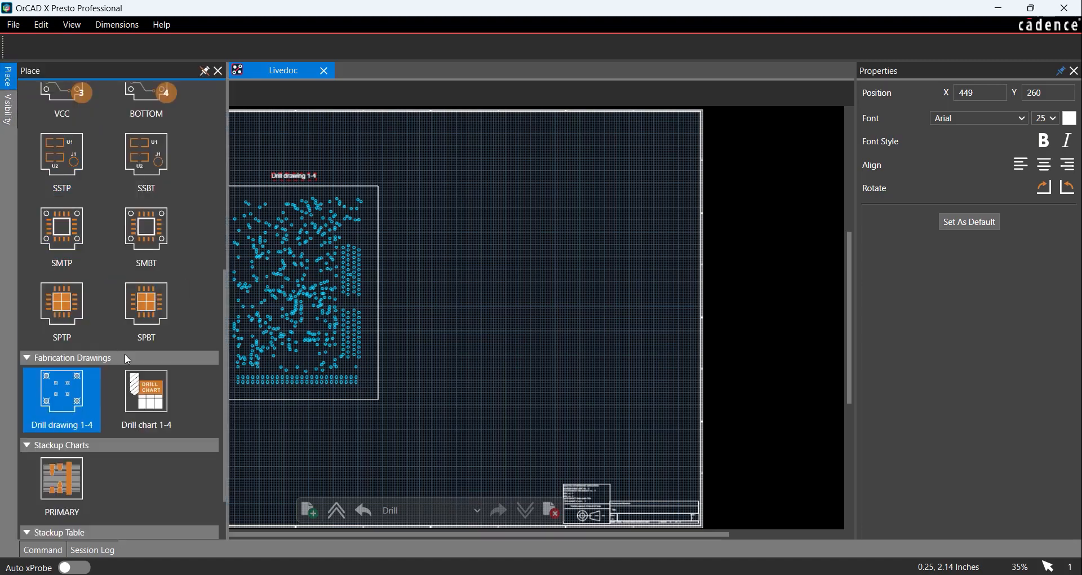
click(139, 389)
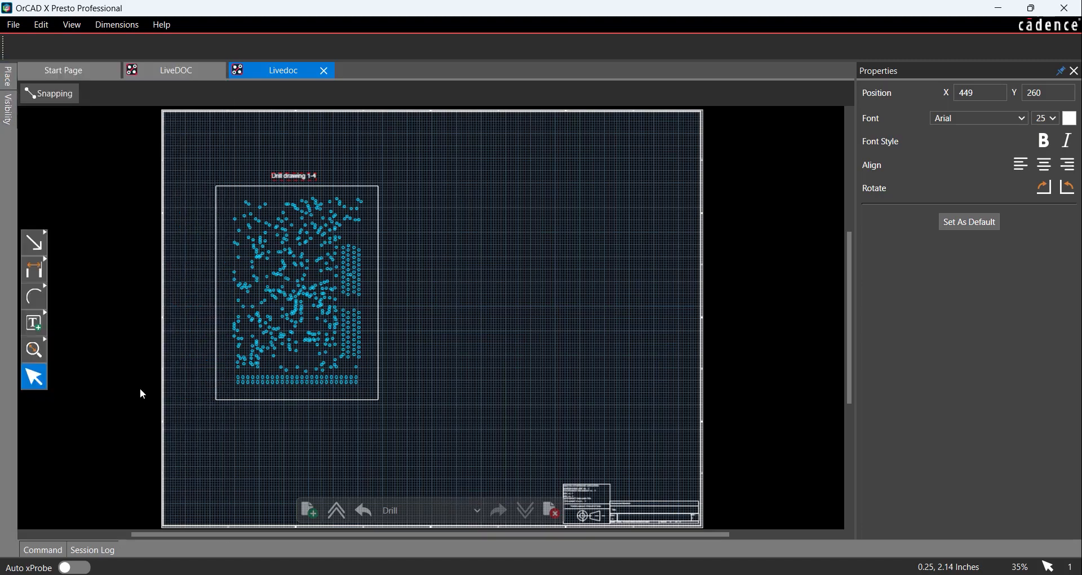
click(420, 183)
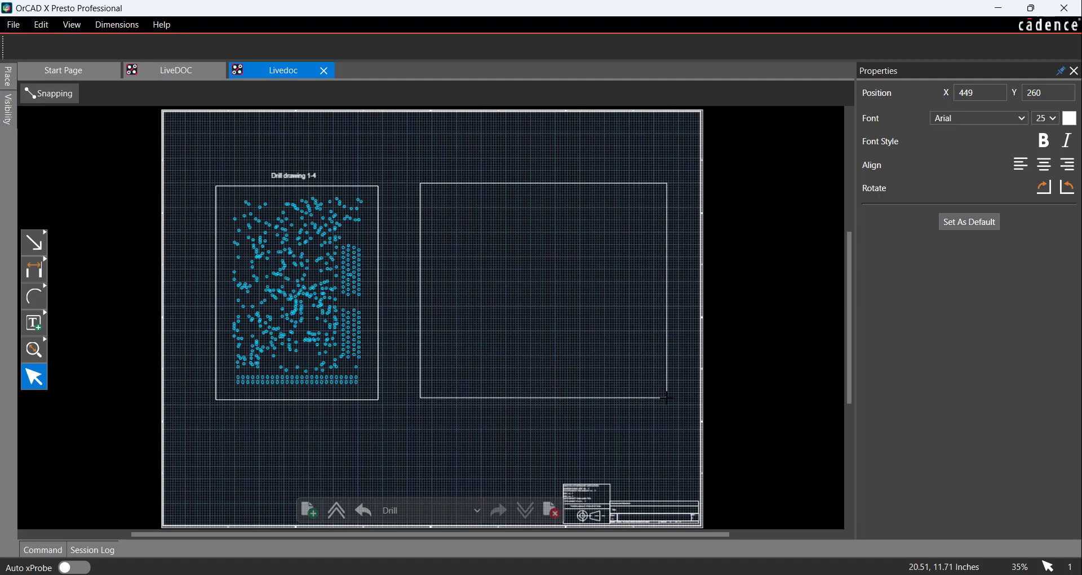
click(677, 397)
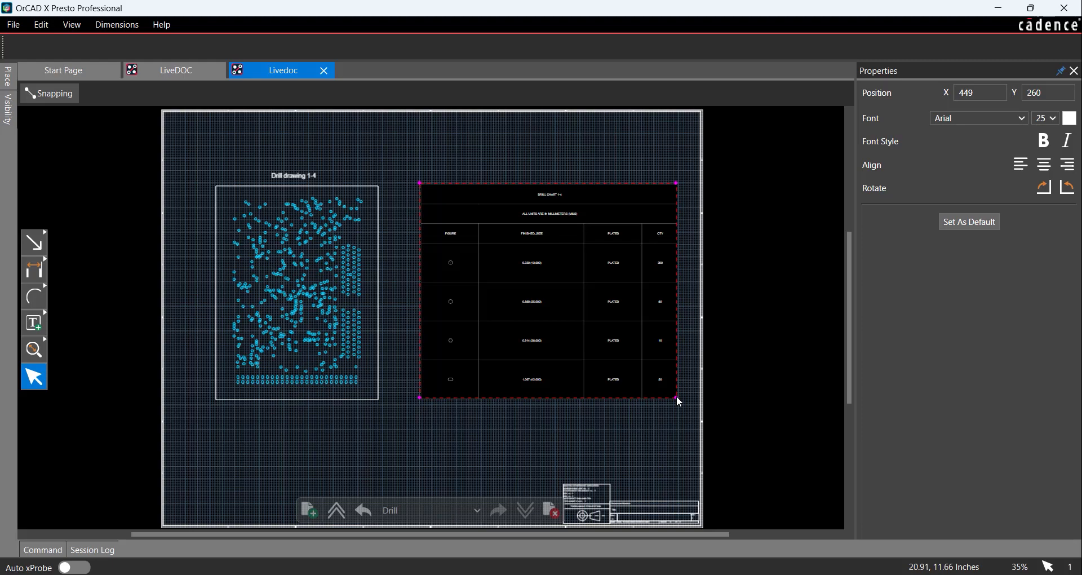
Step: Set the drill chart's font size to 16
click(595, 361)
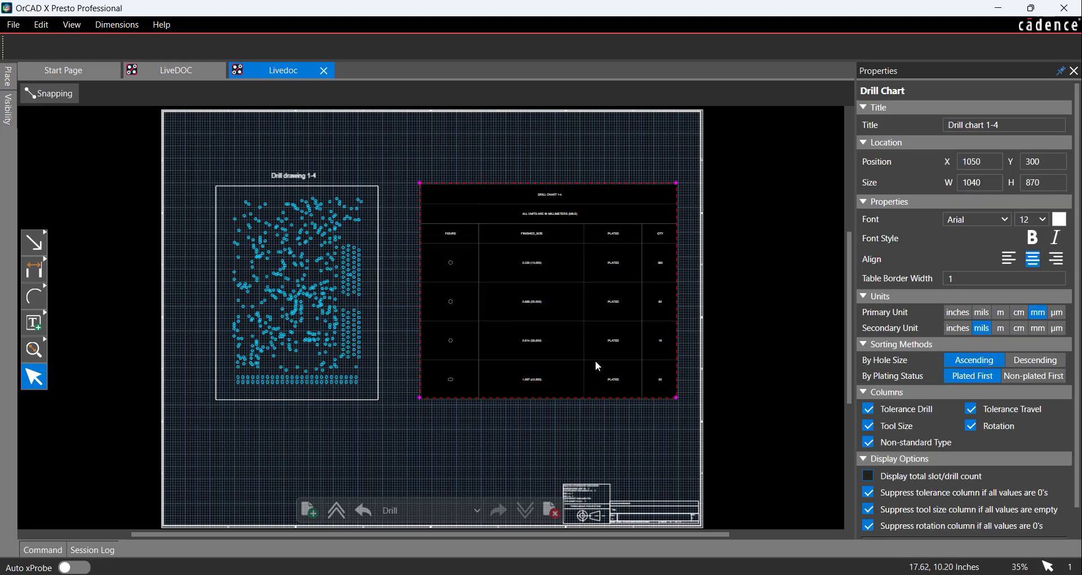
click(1043, 226)
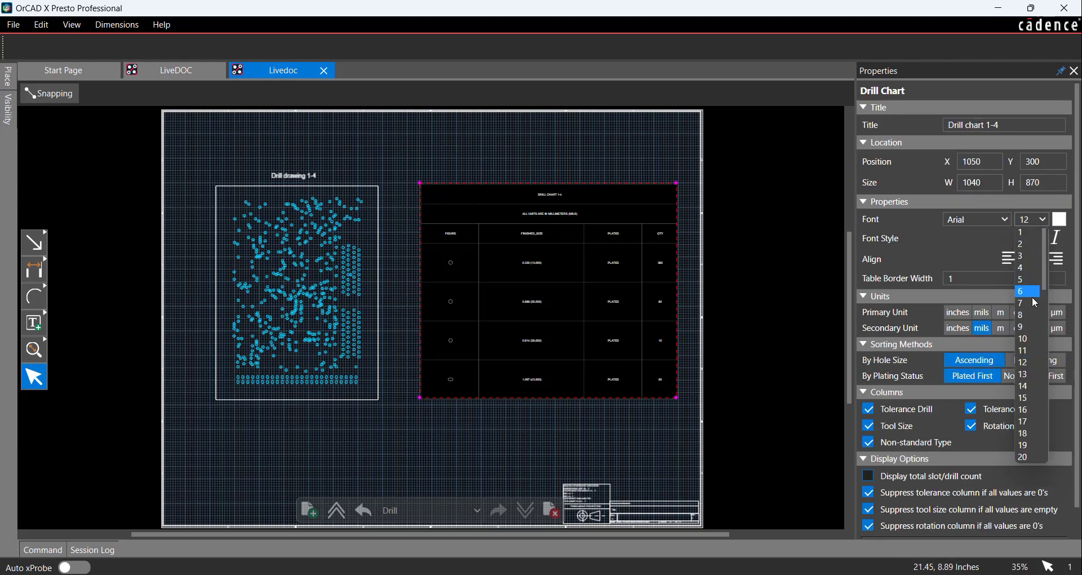
click(1027, 411)
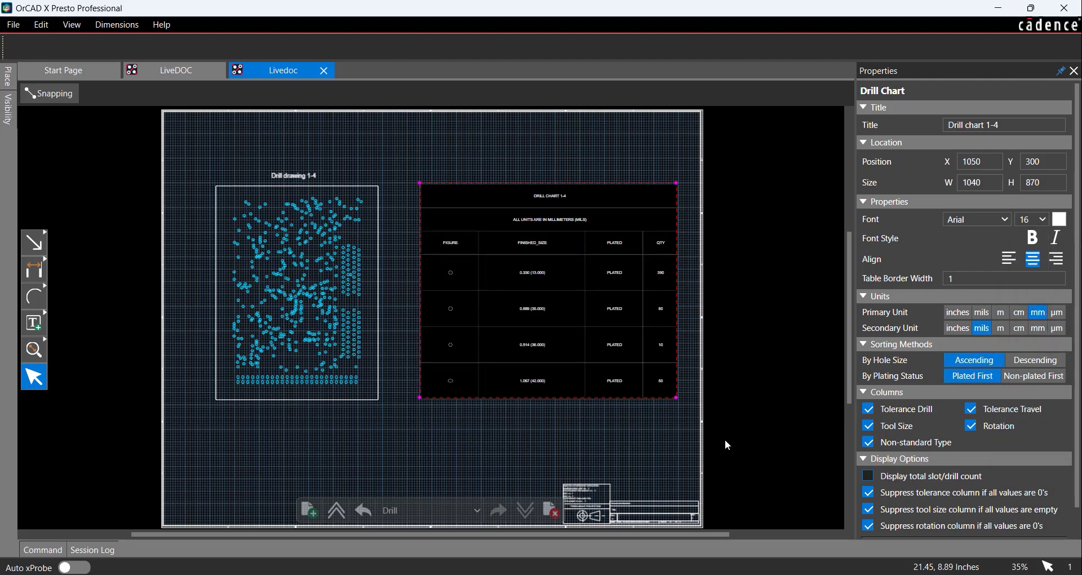
click(677, 461)
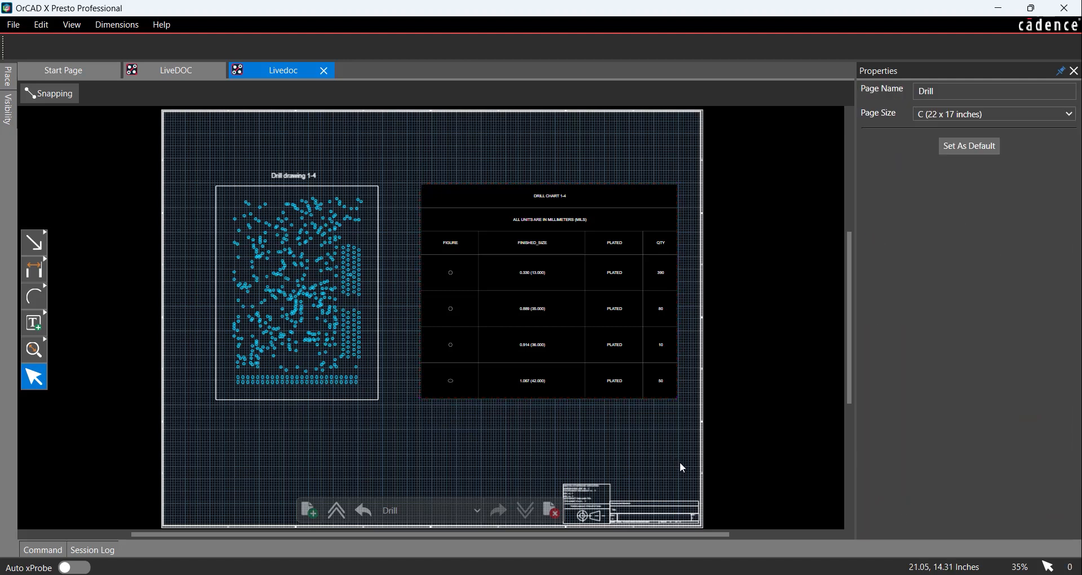
Step: Place an MTG250 mechanical symbol near each of the four corners of the LiveDOC board, and return to the Livedoc document
click(185, 73)
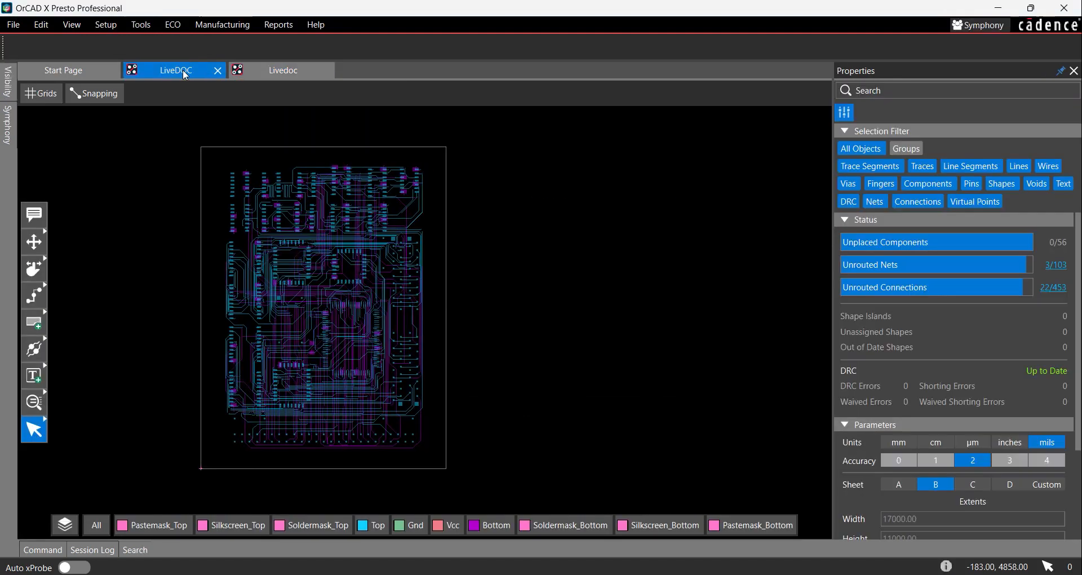
click(140, 25)
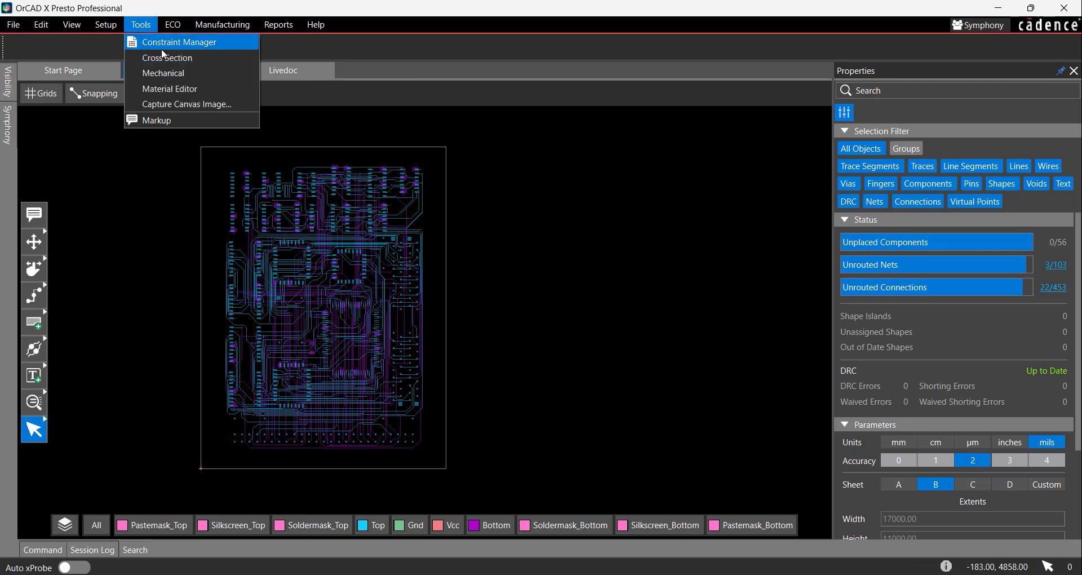
click(204, 78)
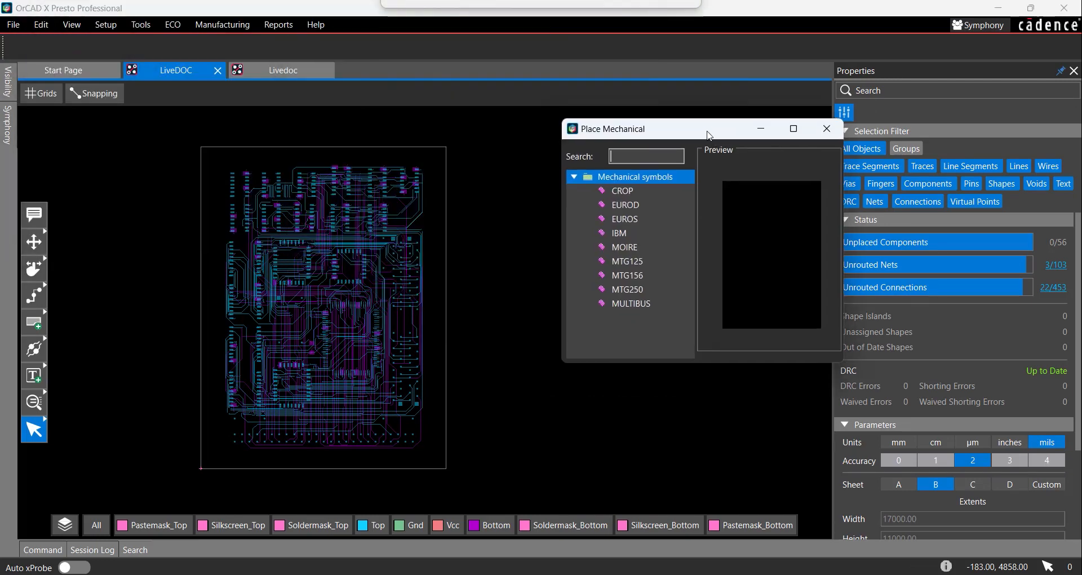
click(604, 282)
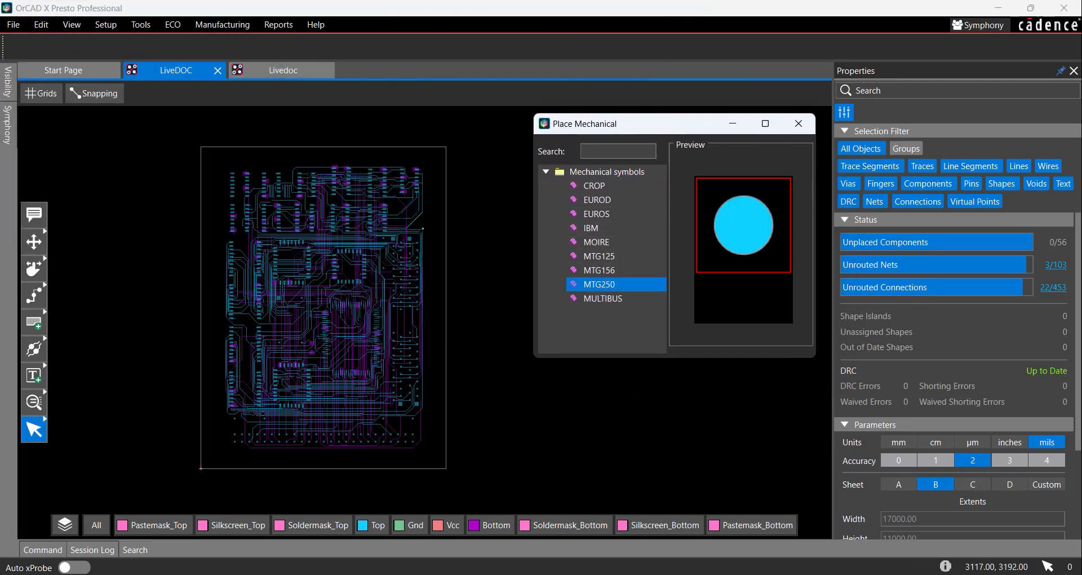
click(212, 154)
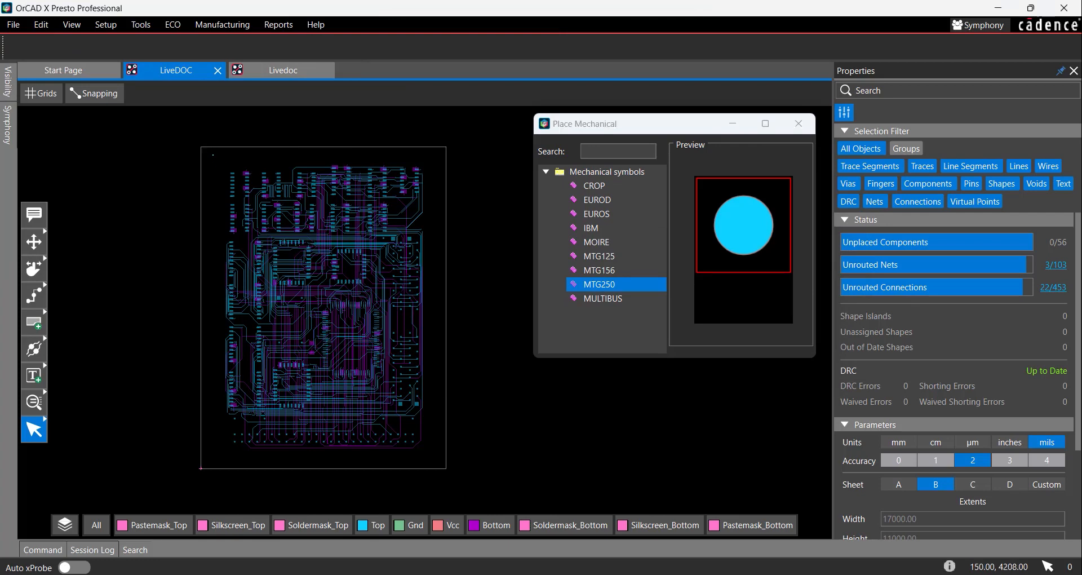
click(438, 154)
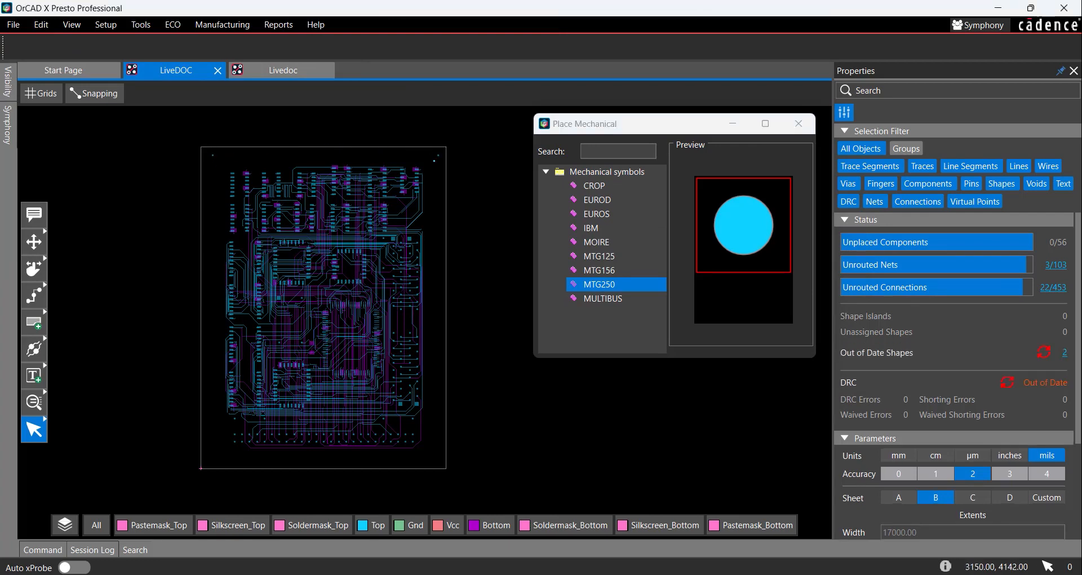
click(438, 459)
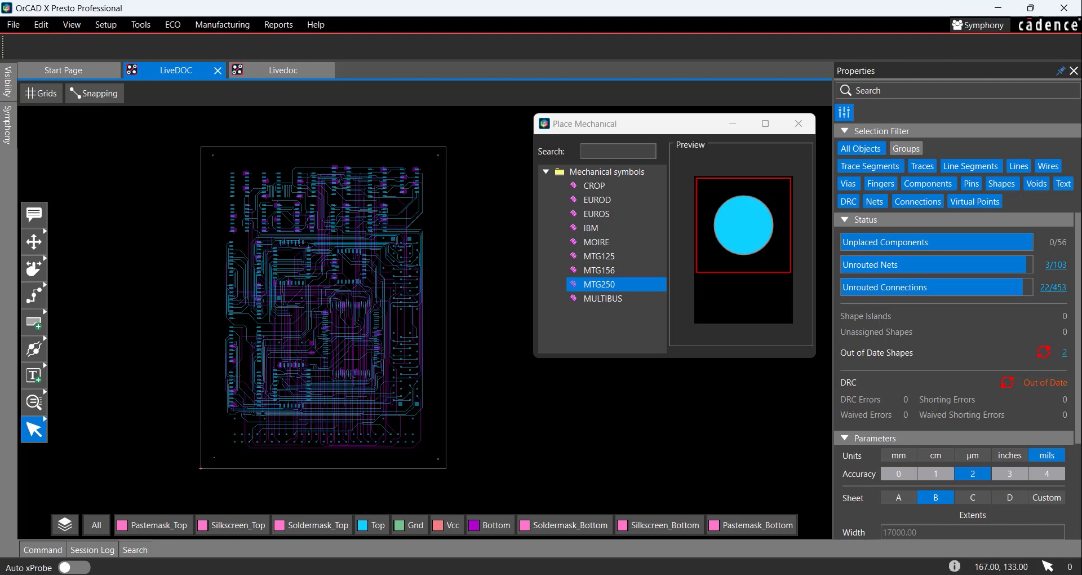
click(802, 121)
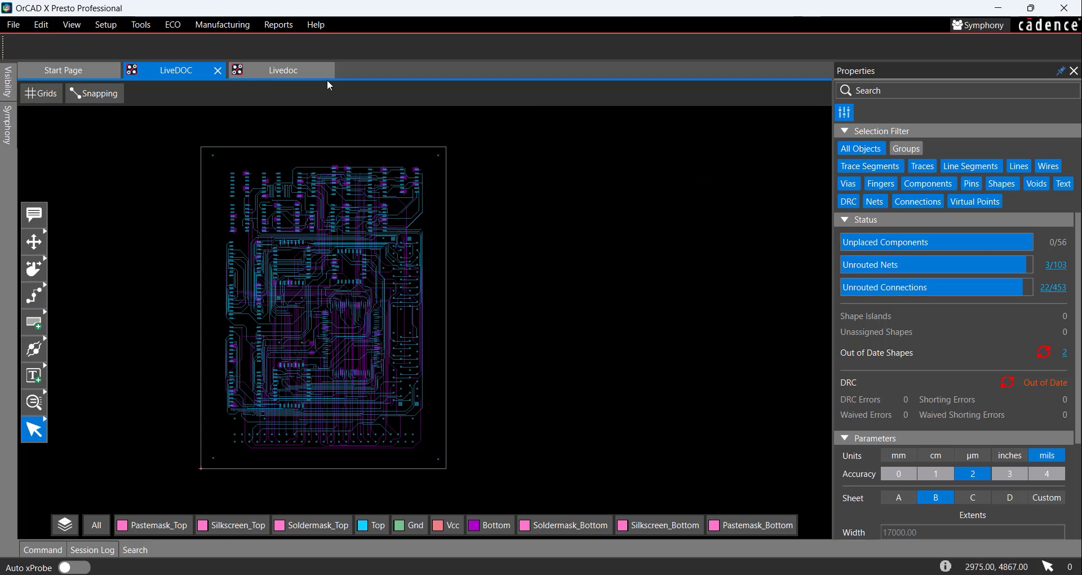
click(289, 73)
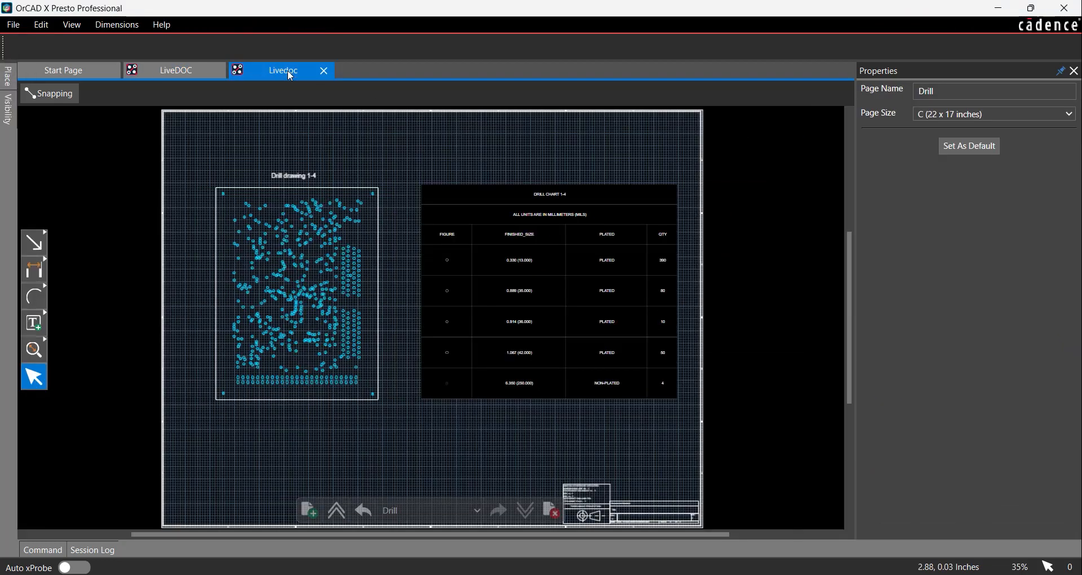